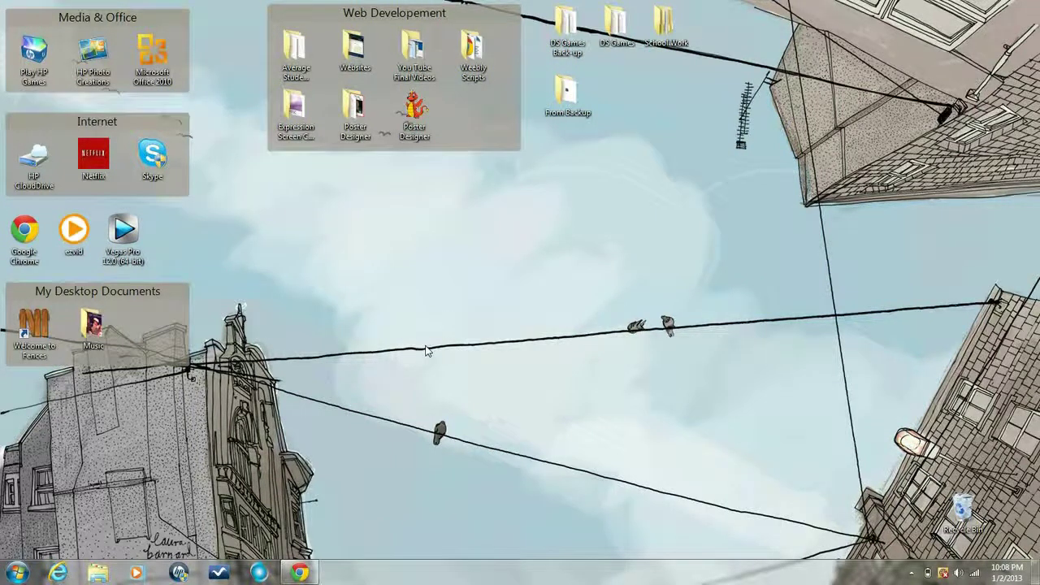
Bring Chrome back up and enter the account e-mail and password in Weebly's login form
click(303, 576)
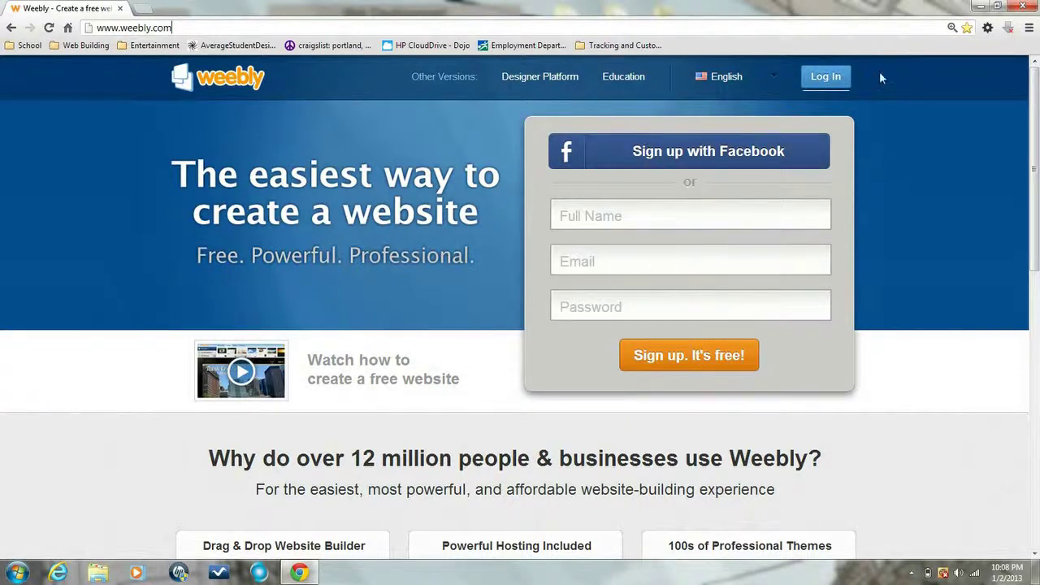
click(825, 80)
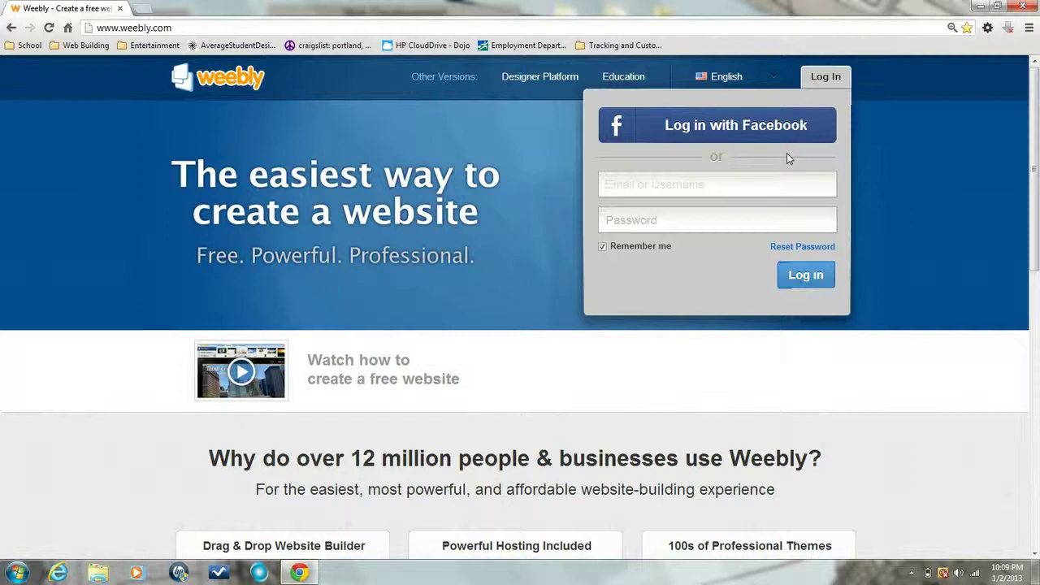
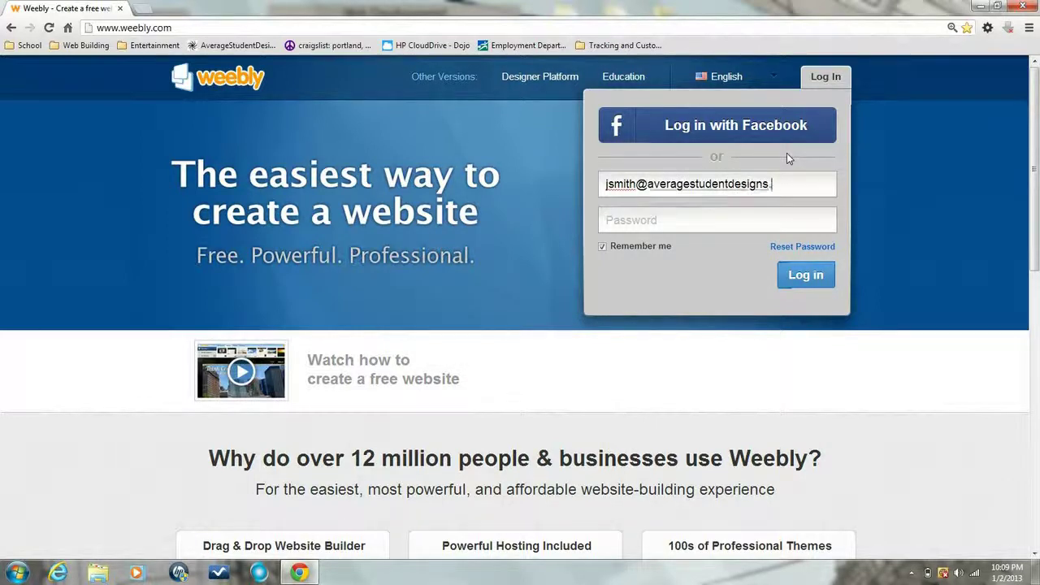
key(Tab)
text(***)
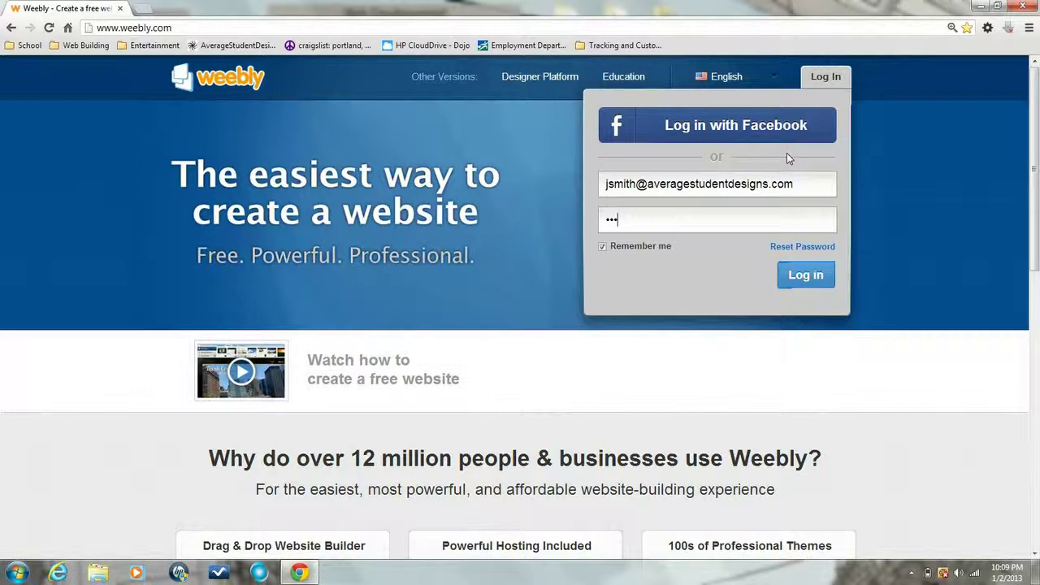
text(******)
Submit the login details and open the website in the Weebly editor from My Sites
click(804, 278)
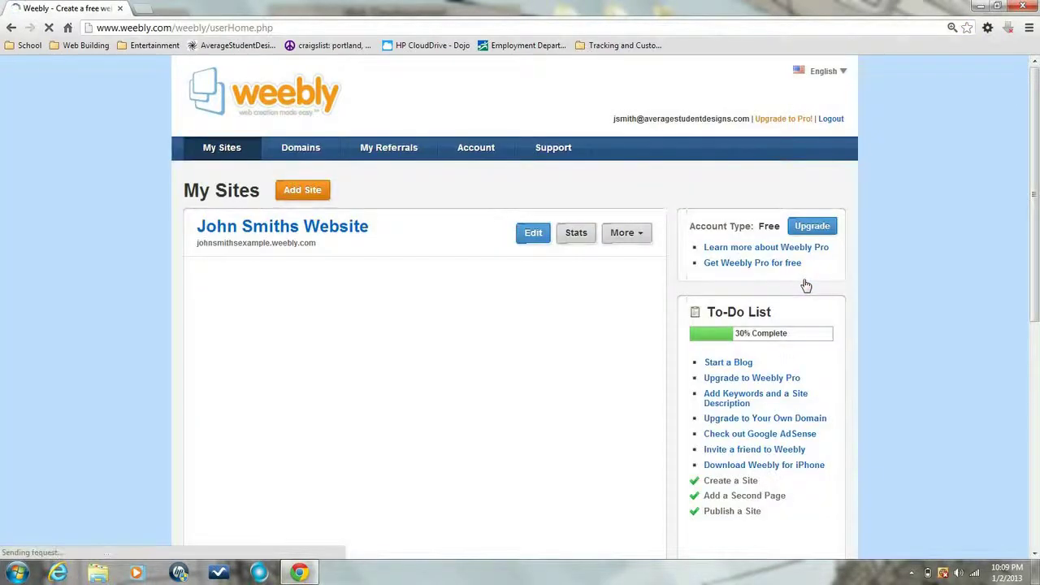
click(533, 234)
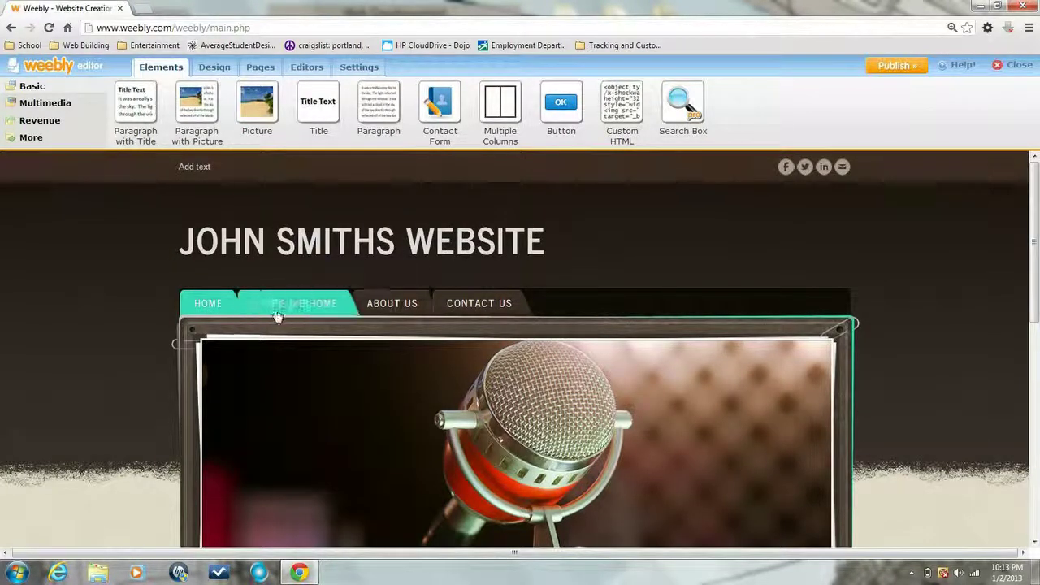
Go to the Contact Us page and list the Forms elements: Contact Form, RSVP Form and Survey
click(481, 309)
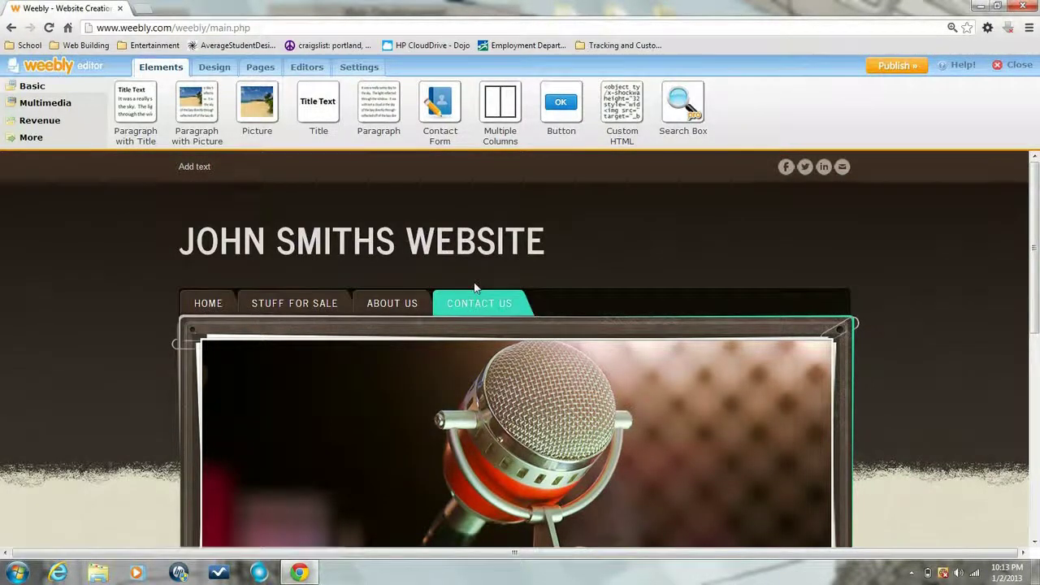
scroll(473, 282, down, 3)
scroll(475, 286, down, 3)
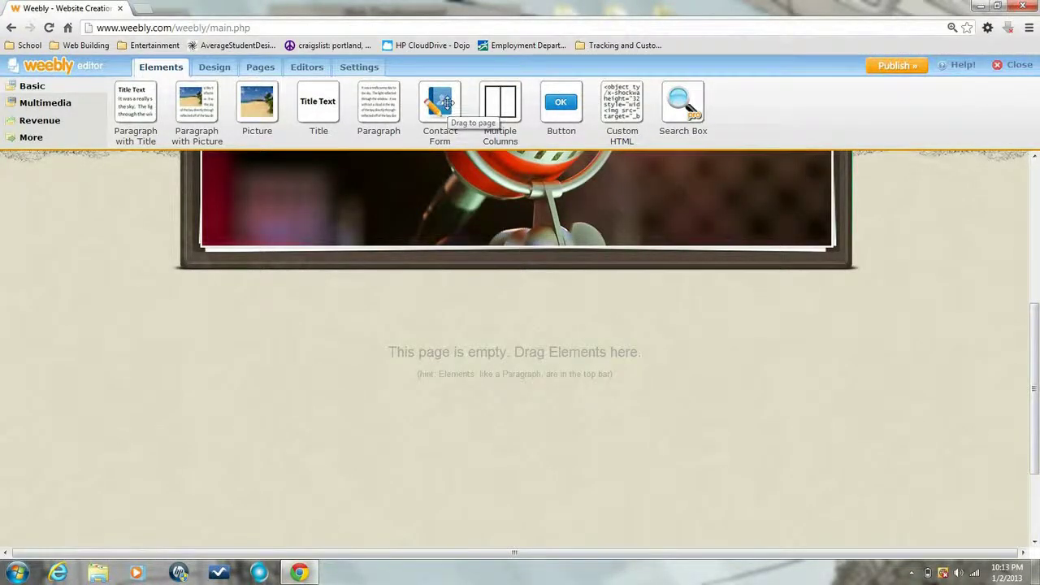
drag(446, 102, 443, 104)
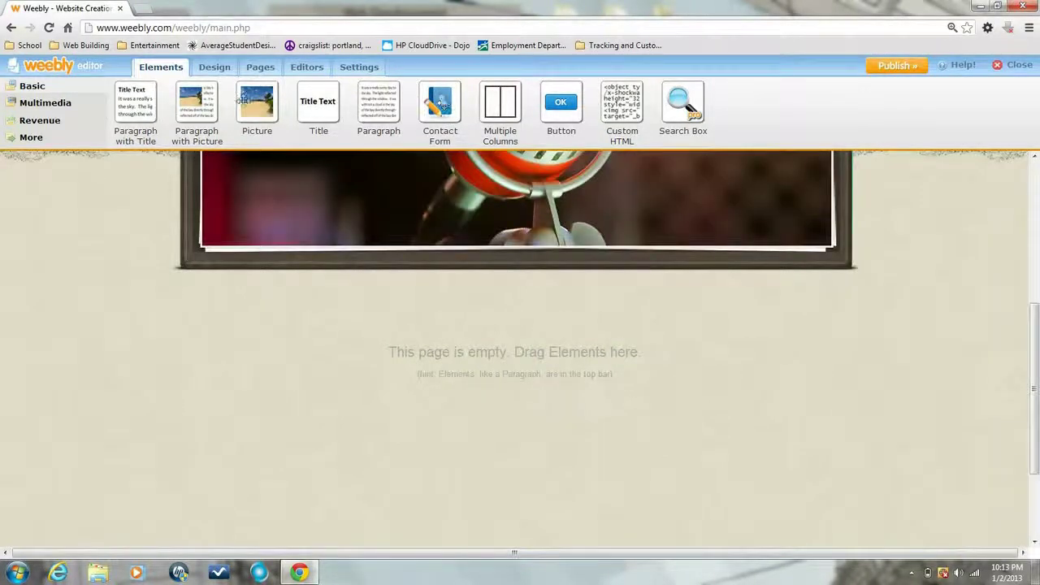
click(46, 140)
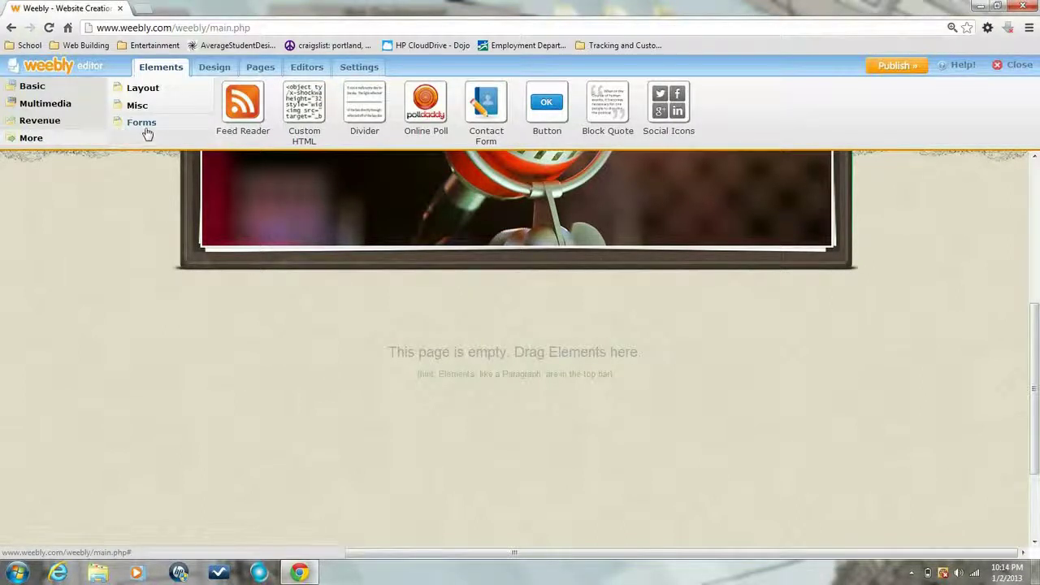
click(142, 123)
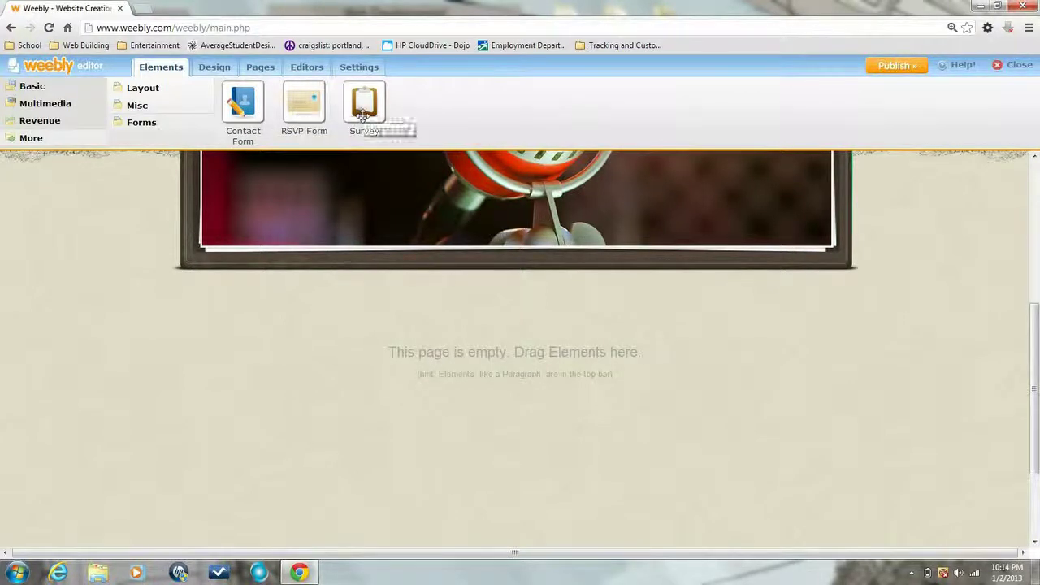
Place a Contact Form on the Contact Us page and title it 'THIS IS A CONTACT FORM'
drag(245, 118, 414, 290)
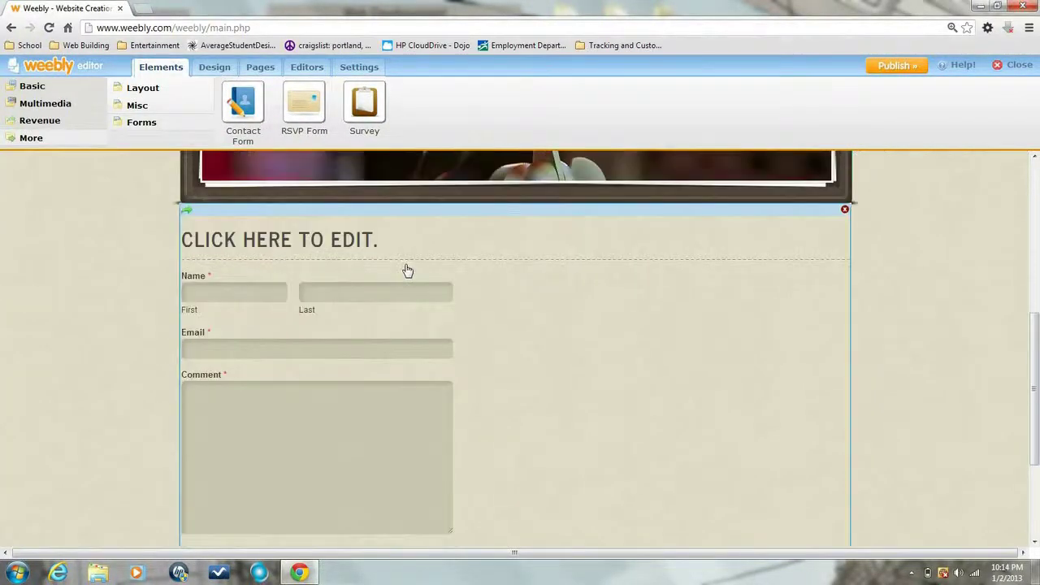
click(394, 240)
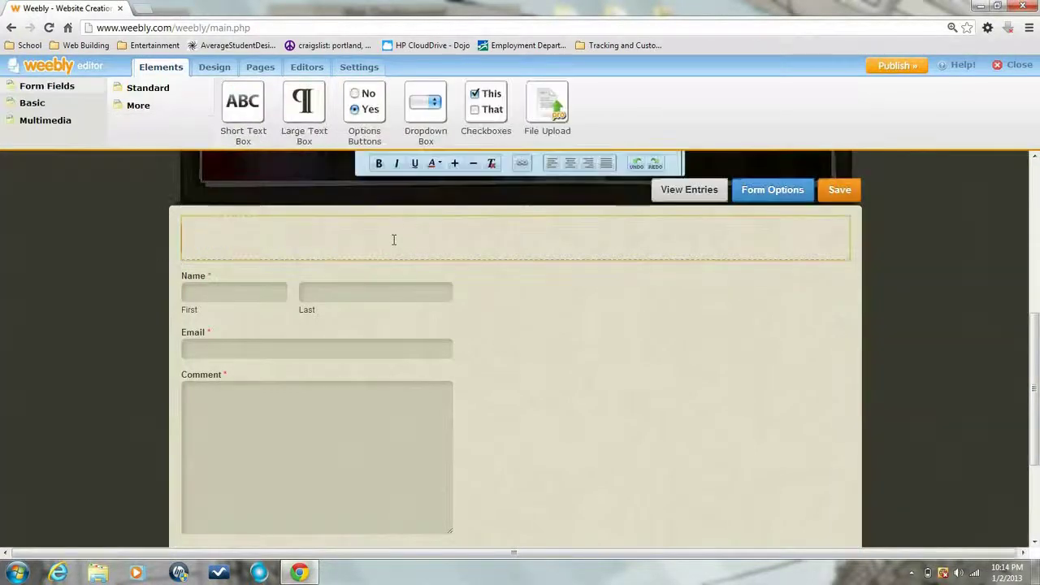
text(THI)
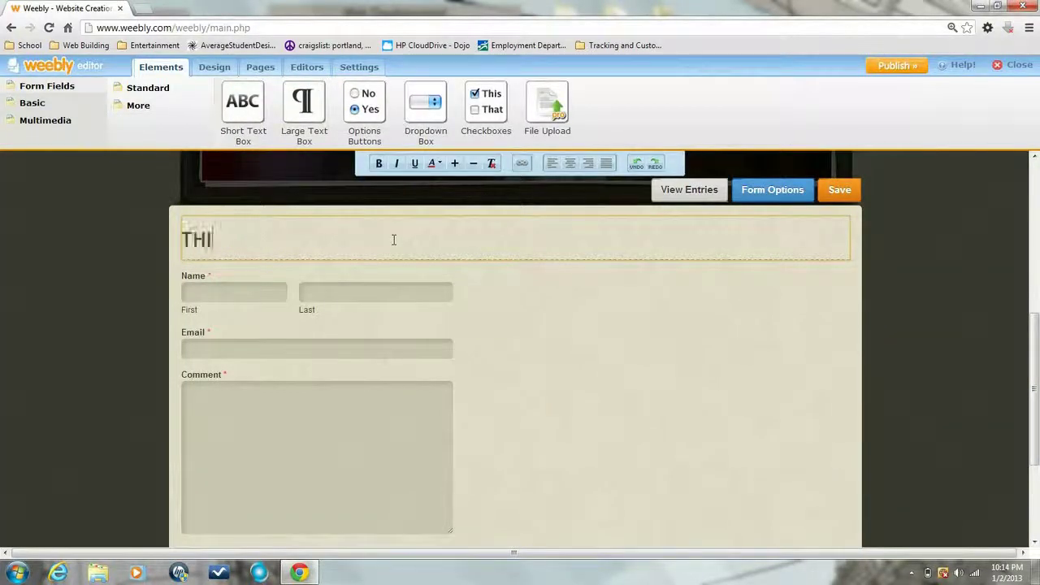
text(S IS A CON)
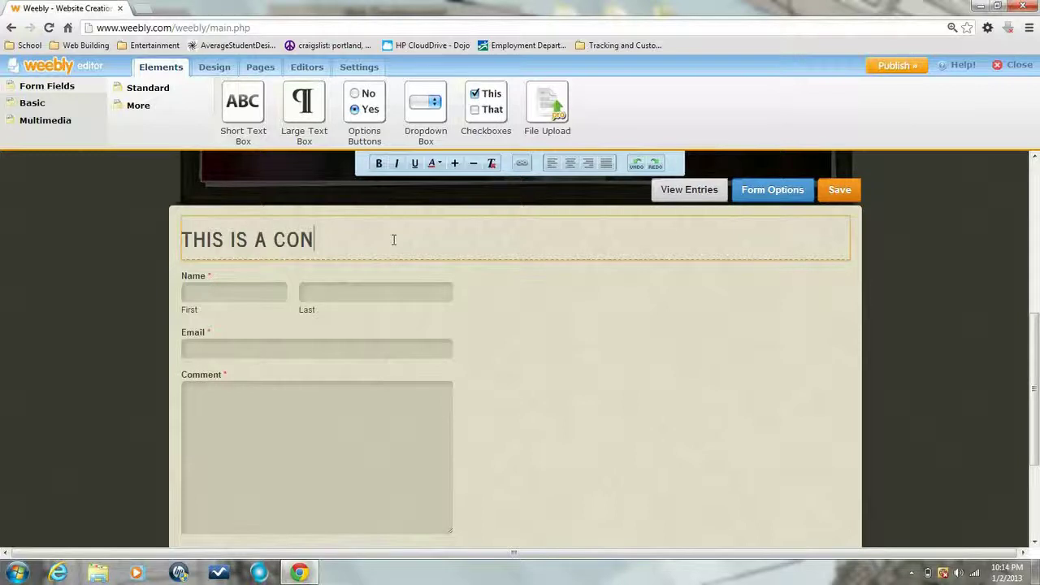
text(TACT FORM)
Save 'Put Your Name Here' as the field instructions for the contact form's Name field
click(486, 304)
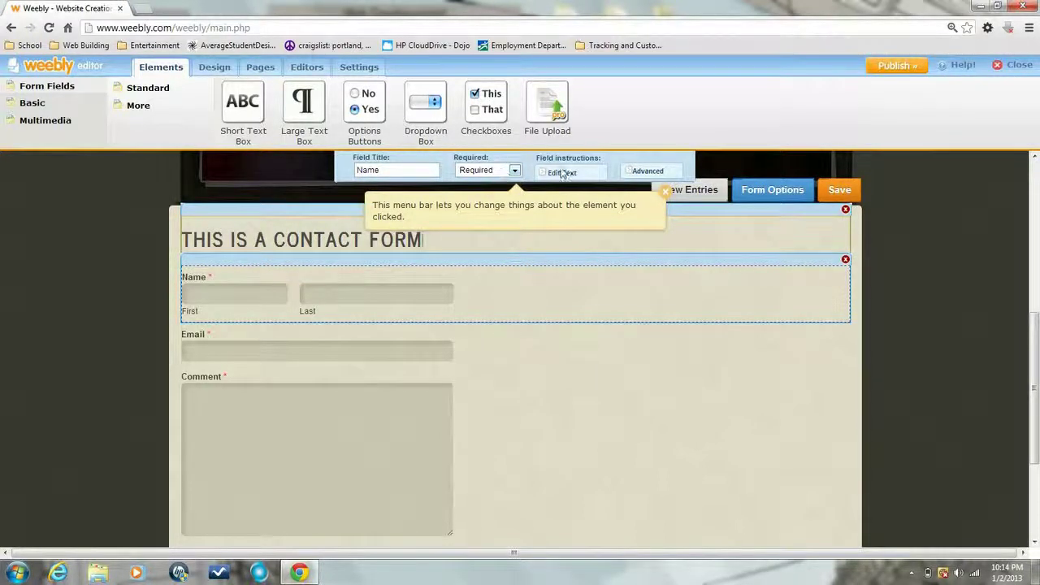
click(666, 193)
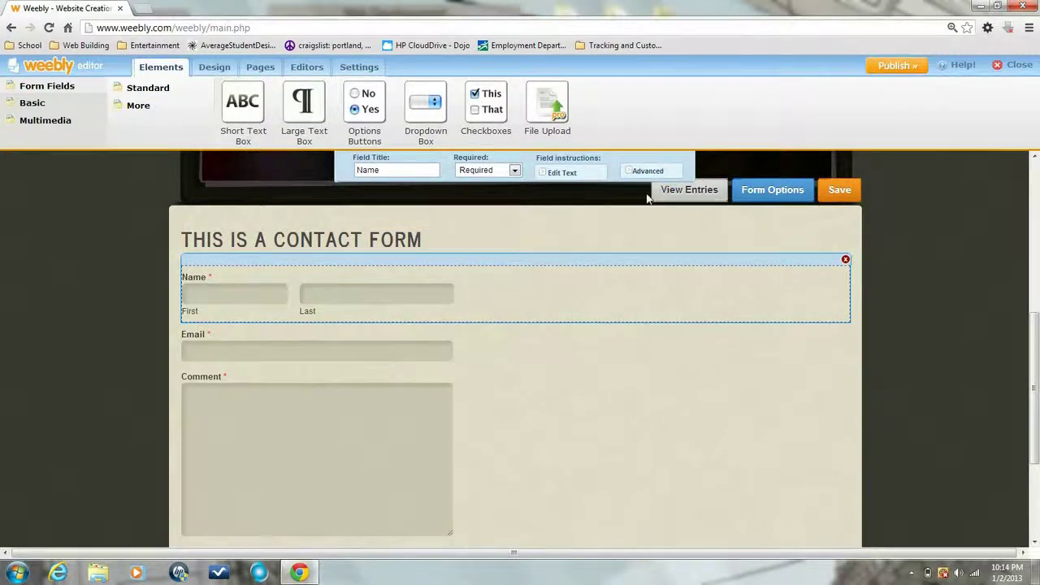
click(557, 174)
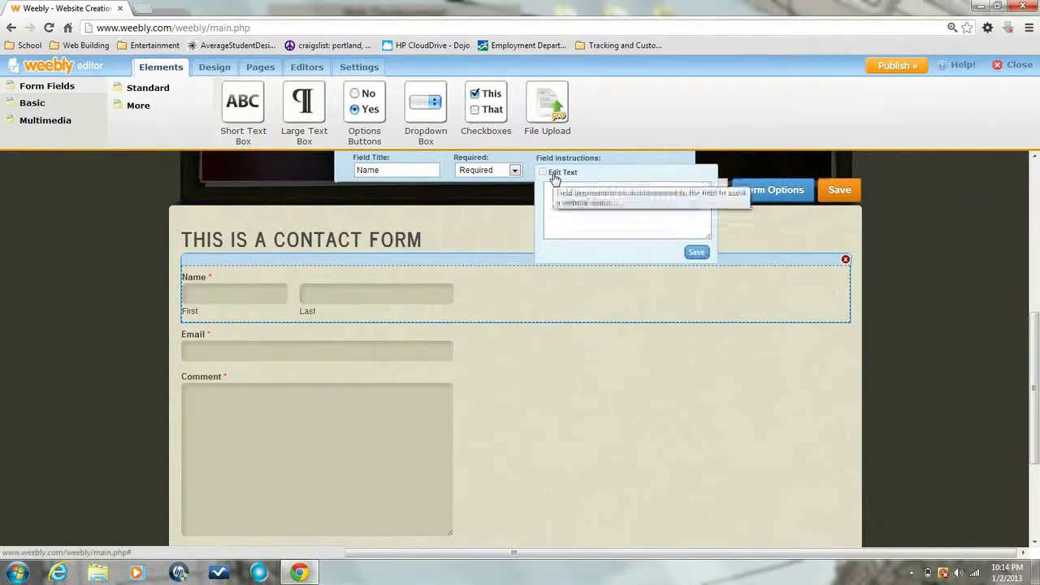
click(567, 201)
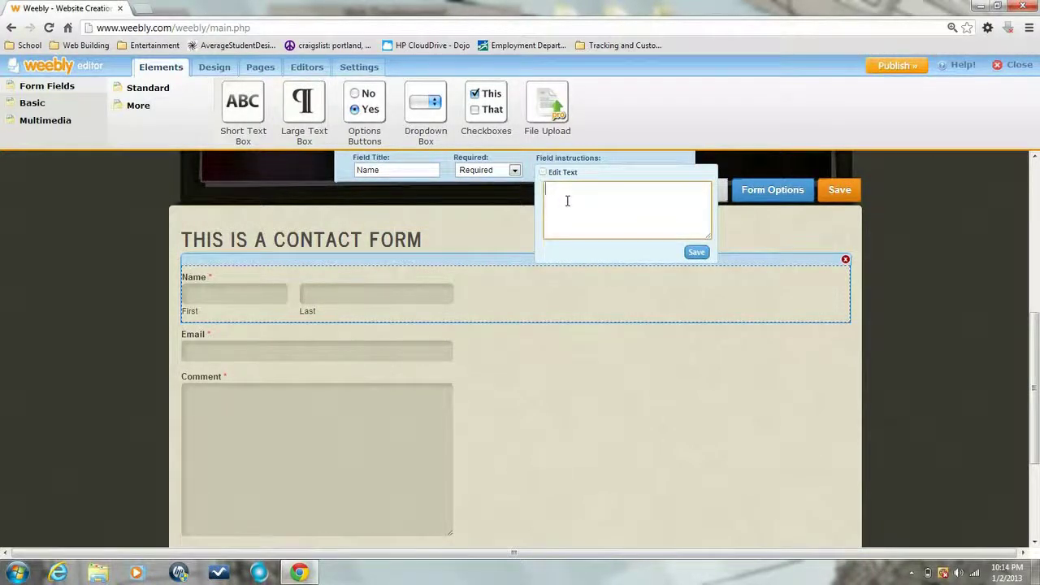
text(Put Your Name Here.)
click(694, 251)
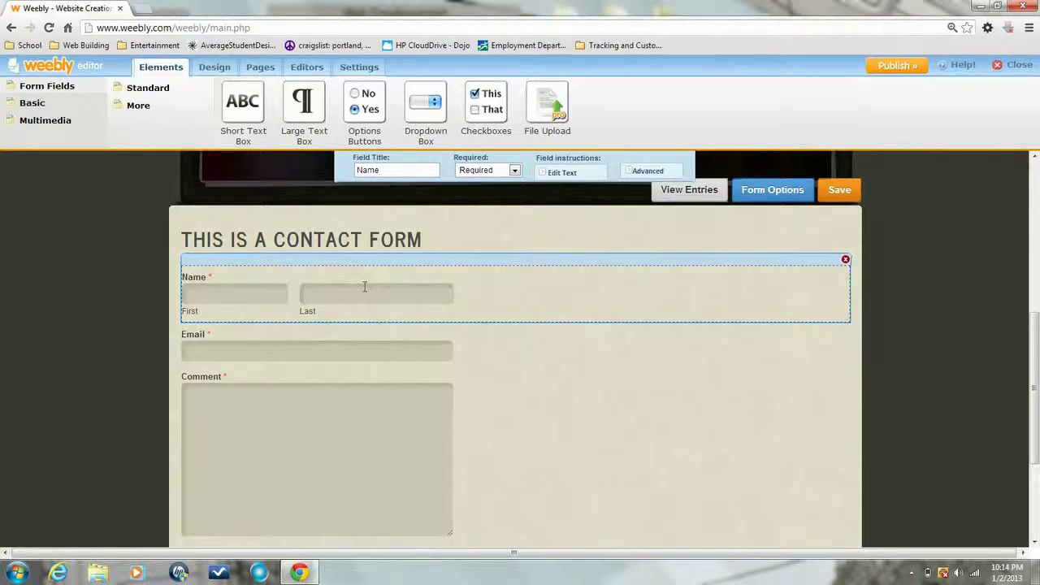
mouse_move(448, 294)
scroll(945, 287, down, 1)
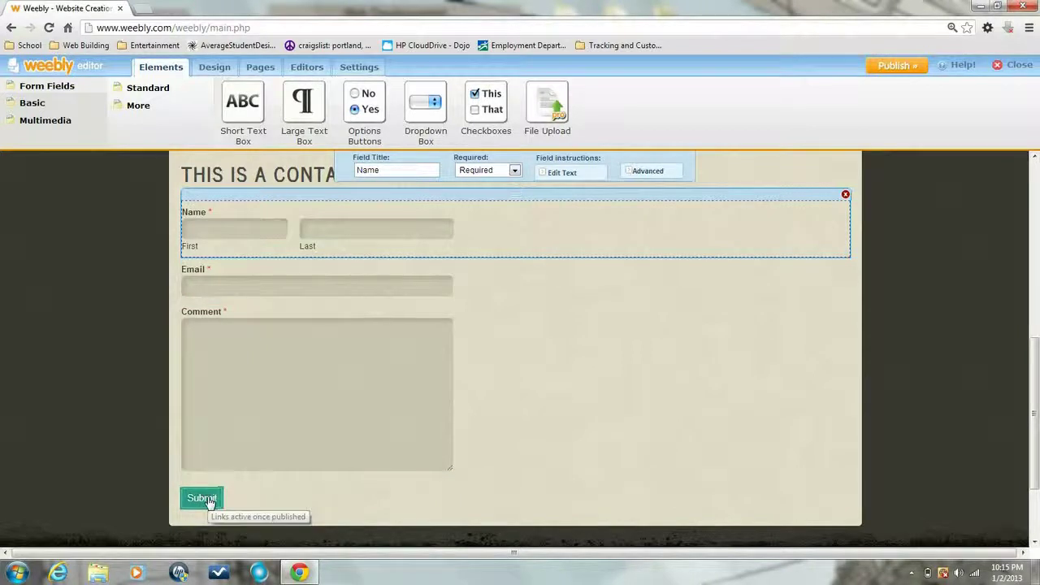
scroll(313, 489, up, 2)
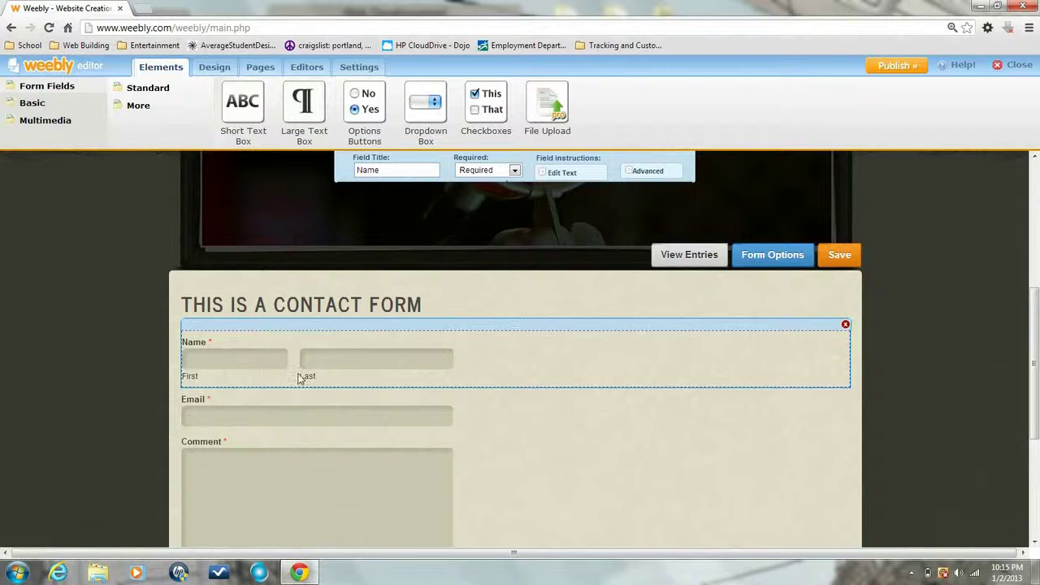
Set the submission e-mail address and confirmation message in Form Options, then check Advanced settings
click(490, 299)
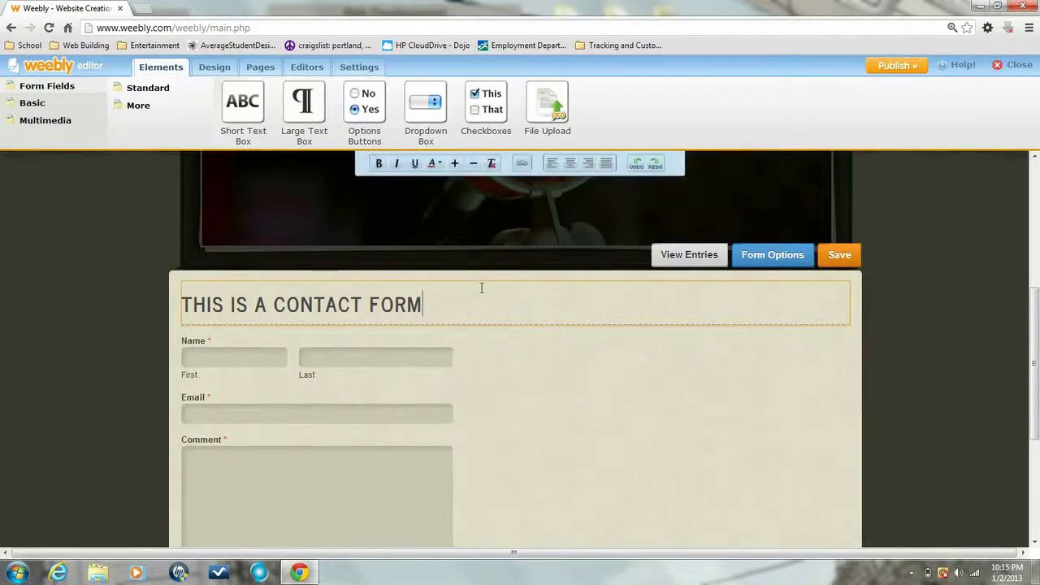
click(765, 257)
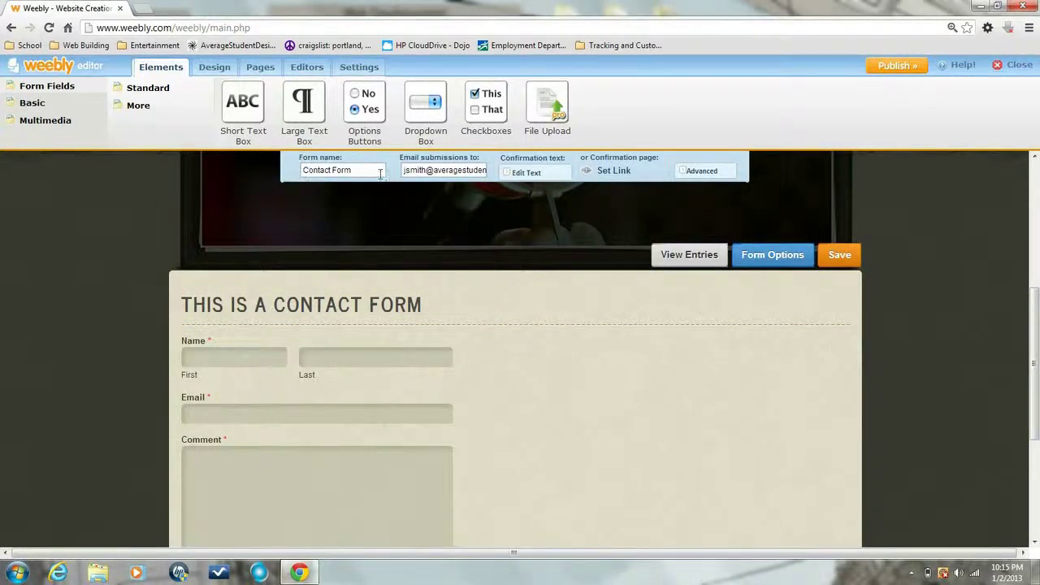
drag(406, 170, 501, 171)
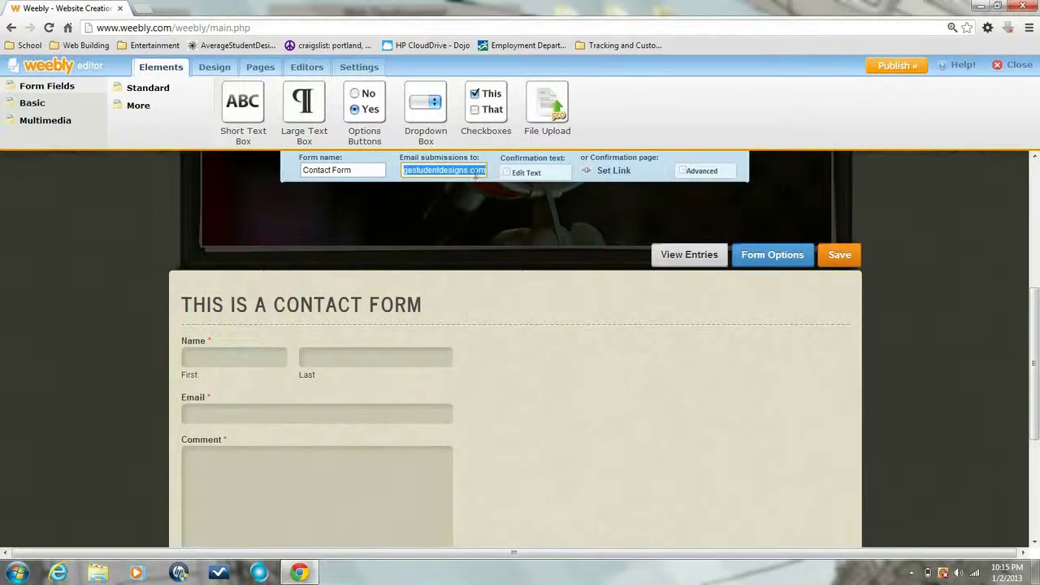
click(524, 172)
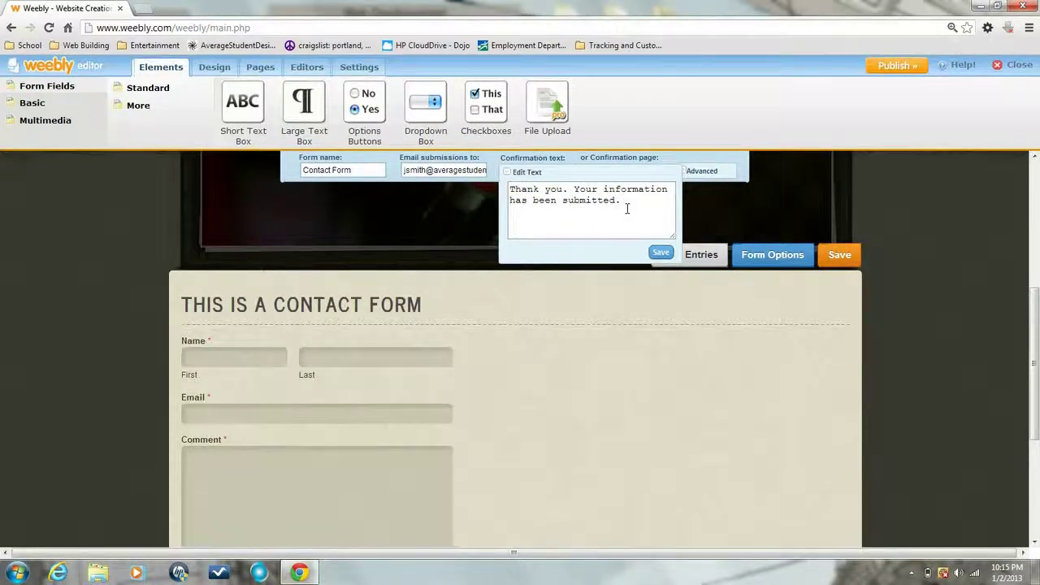
click(659, 254)
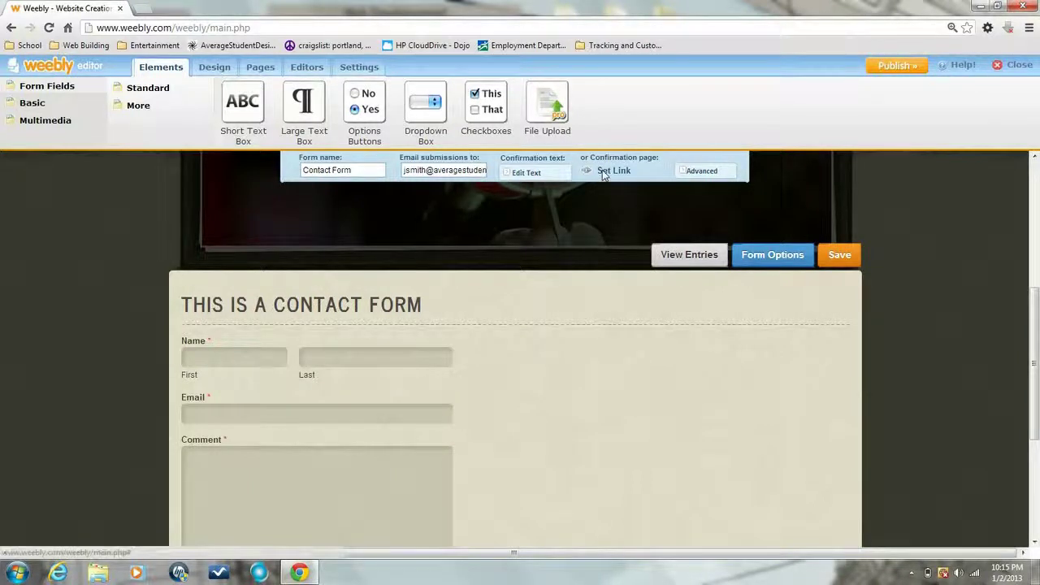
click(687, 172)
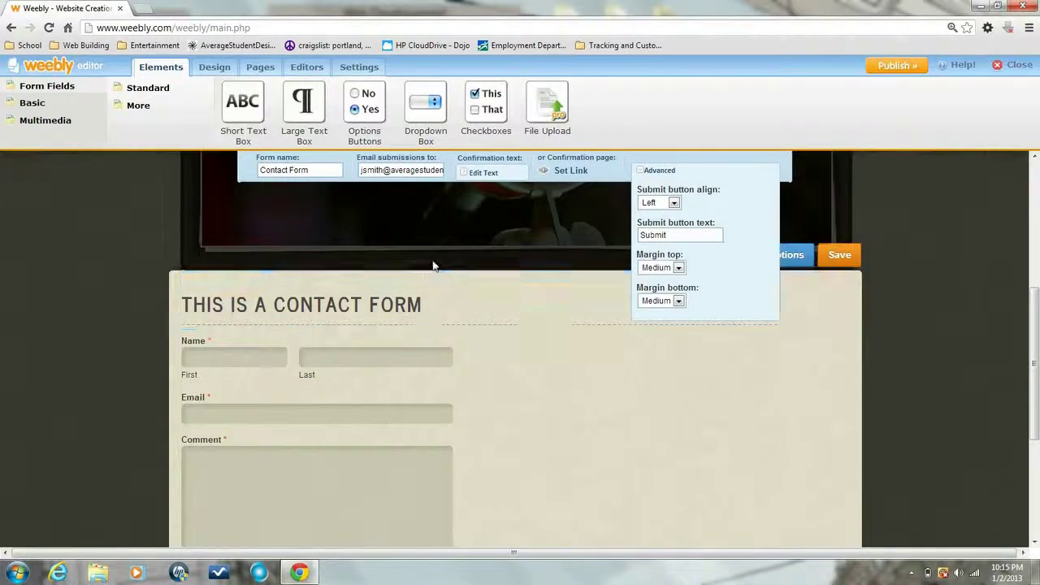
click(895, 257)
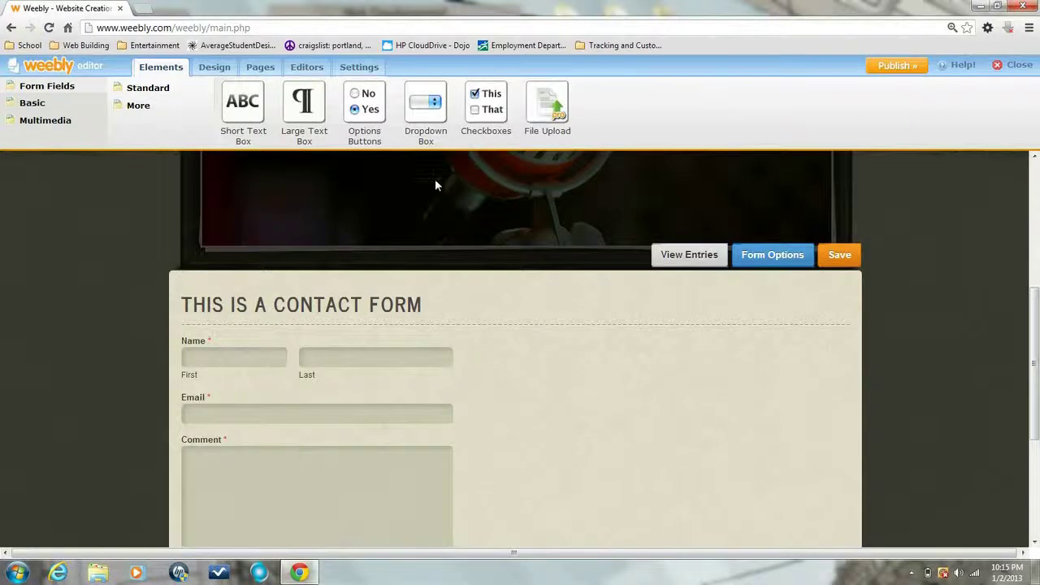
Add a Dropdown Box field beneath the Name fields and open its option list
scroll(435, 179, down, 3)
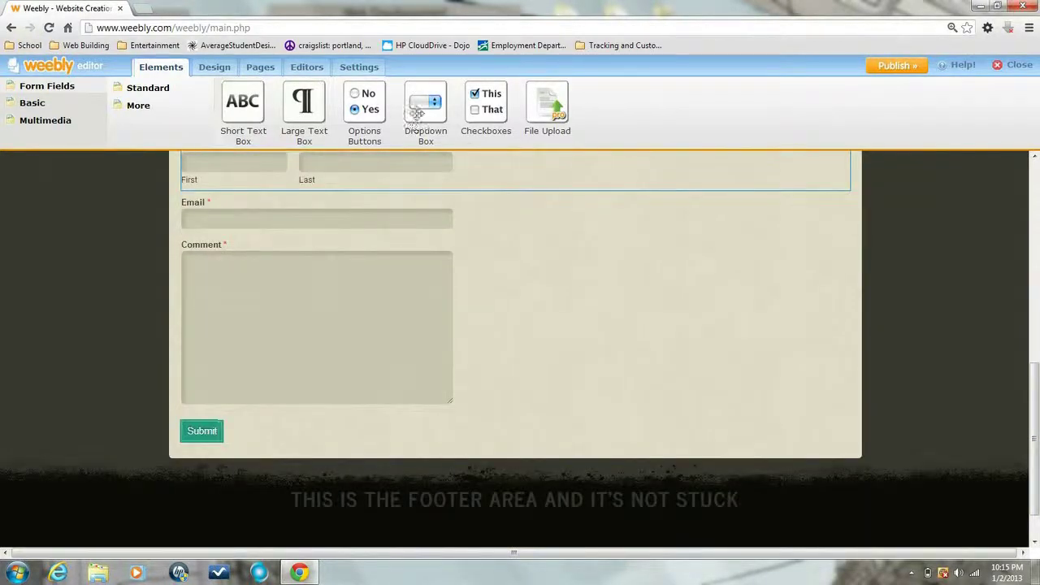
drag(426, 104, 360, 204)
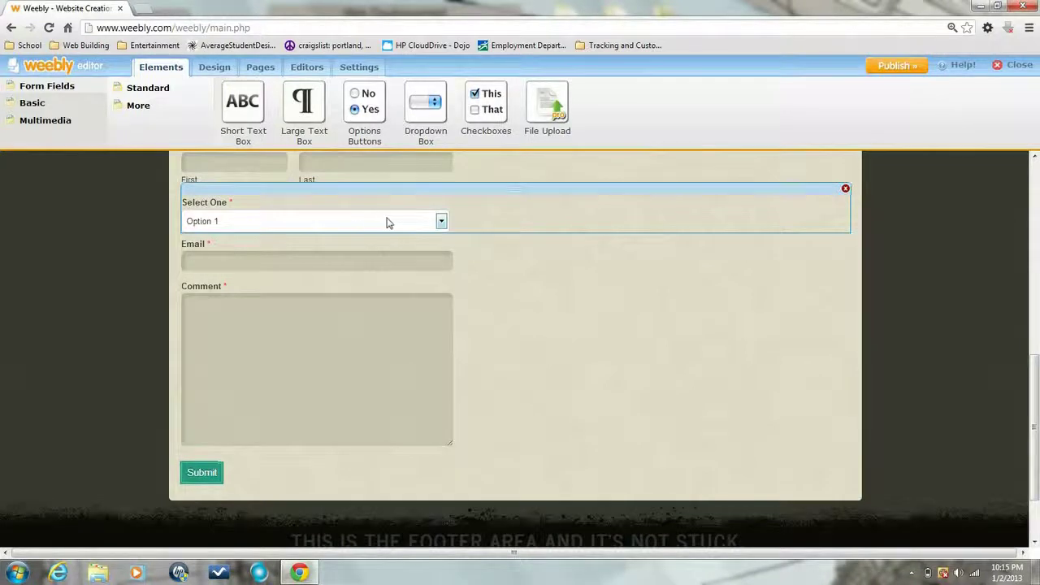
click(391, 223)
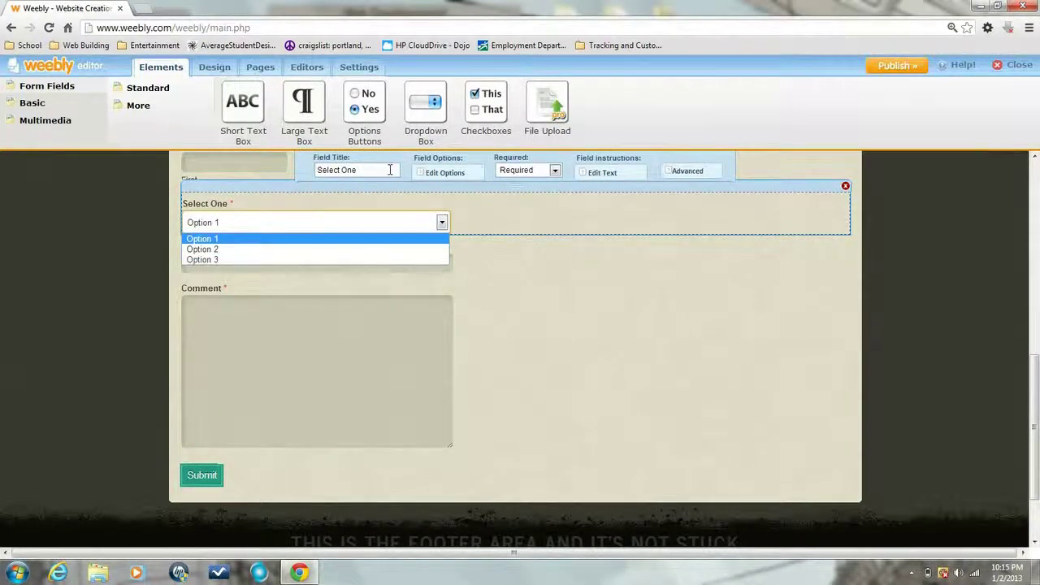
click(447, 172)
click(447, 172)
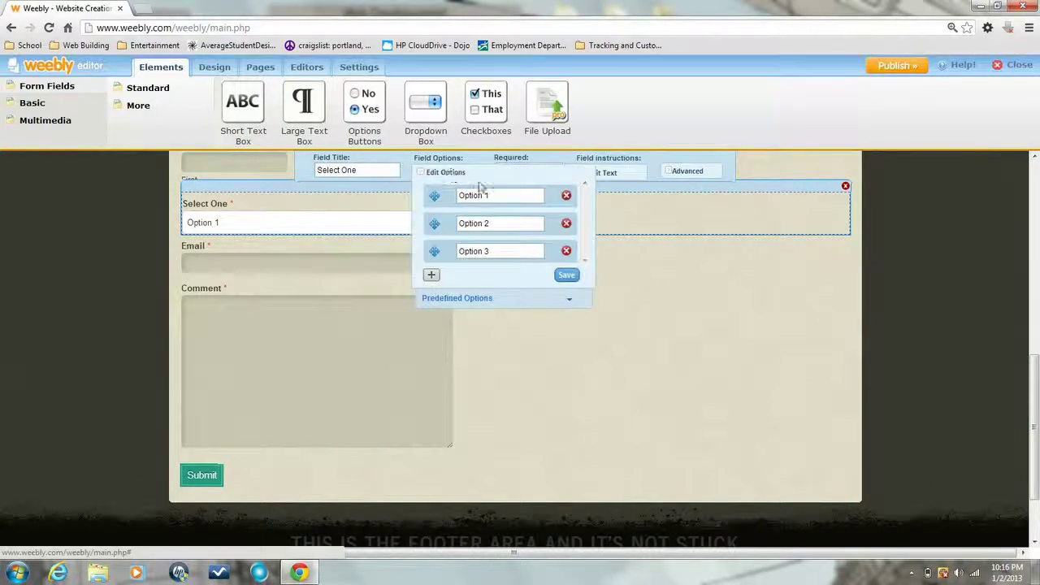
Rename the dropdown's options to Sales, Concerns and Kudos
click(501, 196)
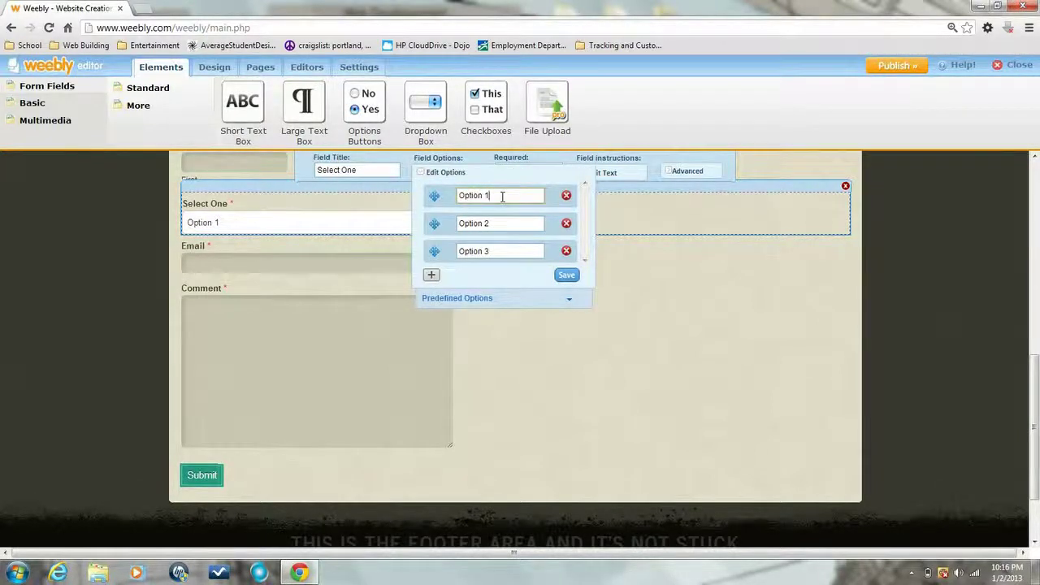
drag(501, 196, 455, 195)
text(Sales)
key(Tab)
text(Con)
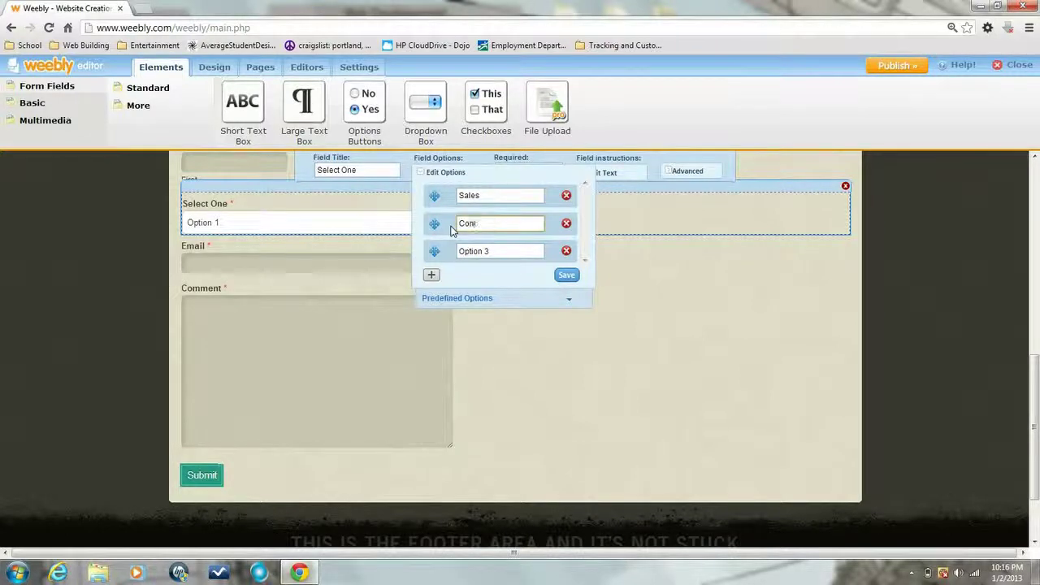
triple_click(491, 253)
text(Kudos)
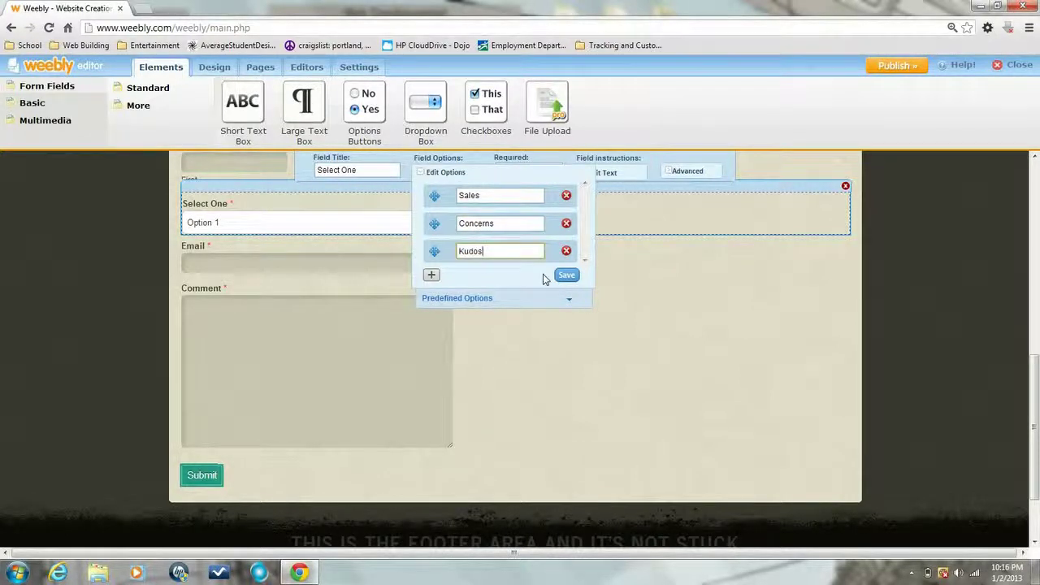
click(560, 273)
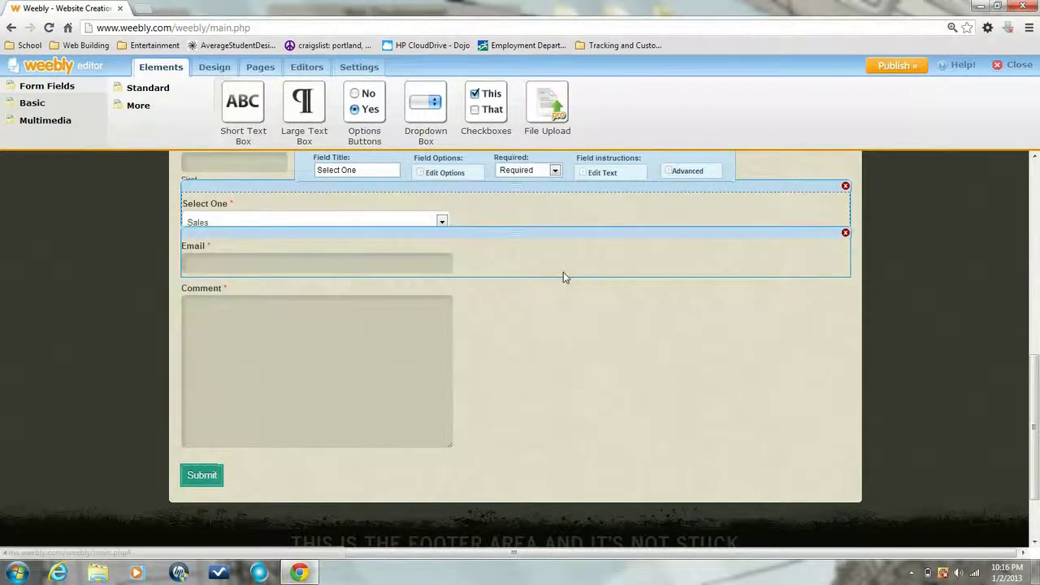
scroll(560, 272, up, 2)
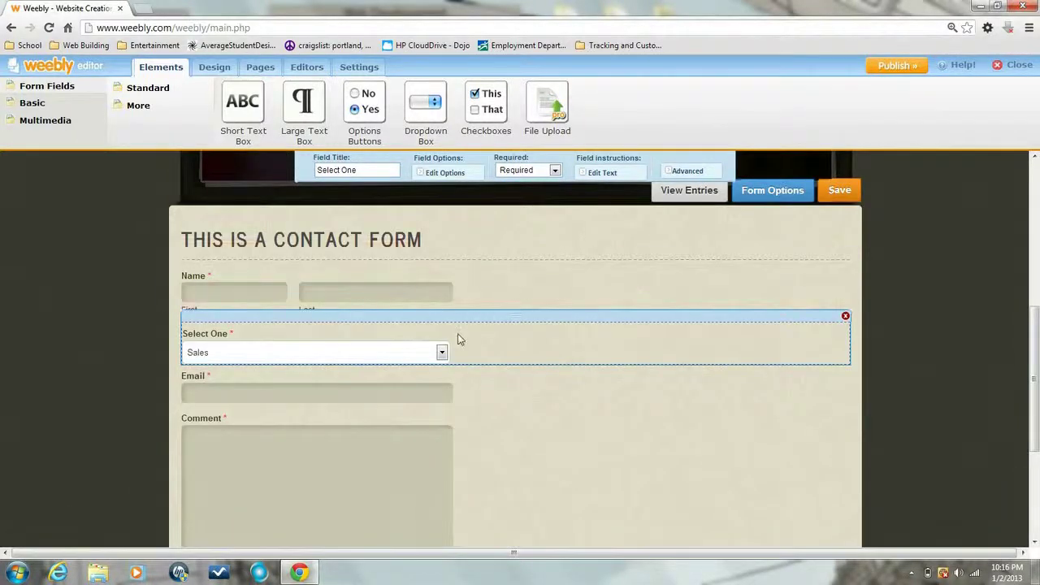
click(442, 353)
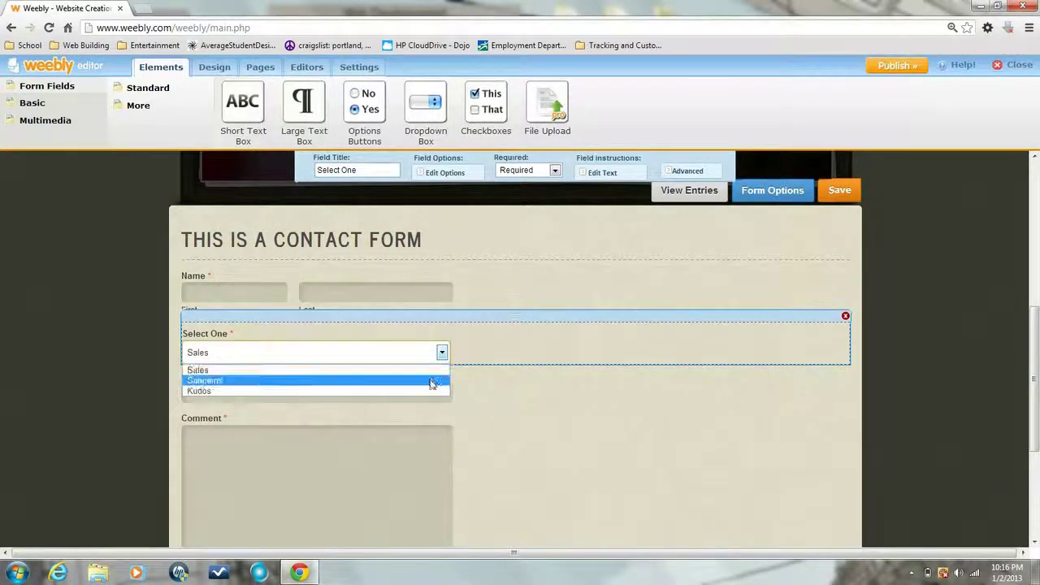
Add a fourth dropdown option, Questions, and save the list
click(466, 174)
click(431, 276)
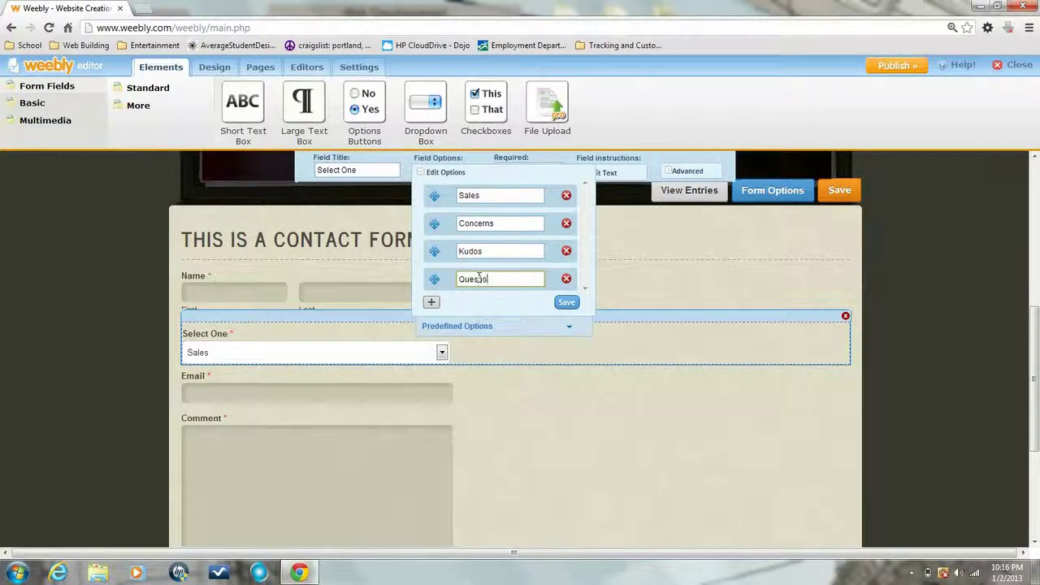
text(Questions)
click(566, 303)
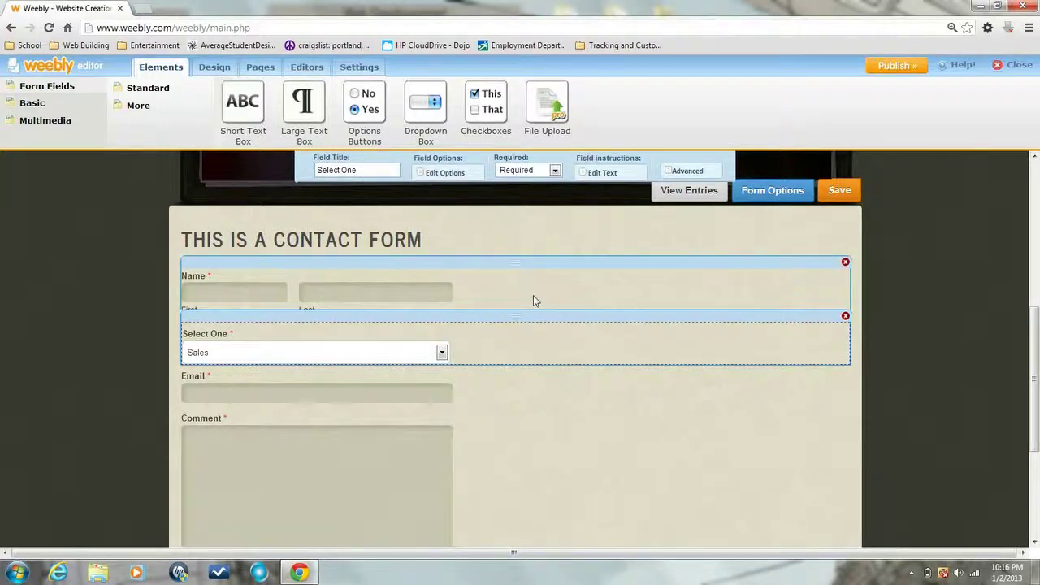
click(441, 354)
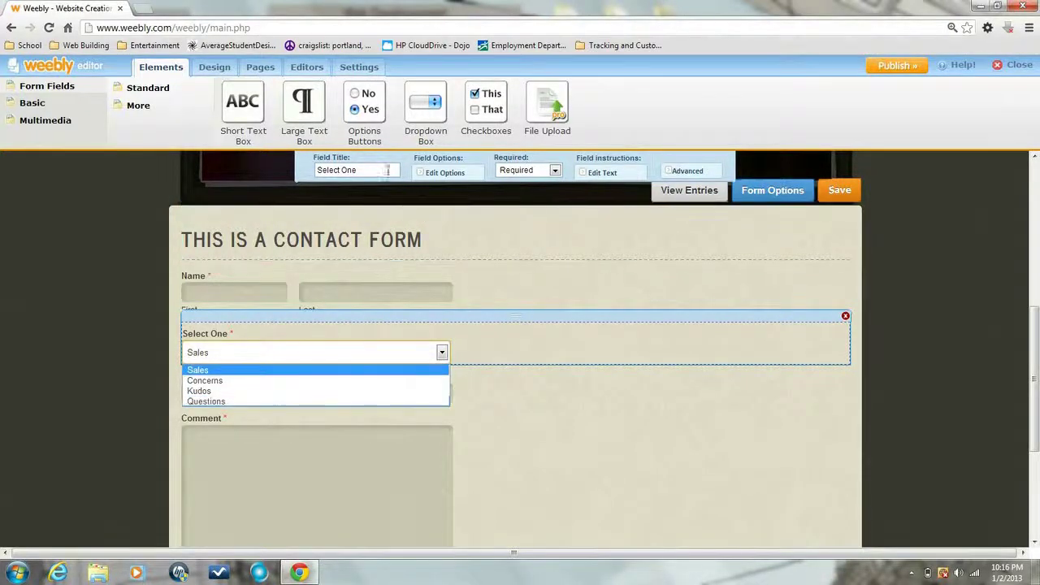
Add an Options Buttons field with Option 1–3 below Name and make it Not Required
drag(364, 130, 336, 332)
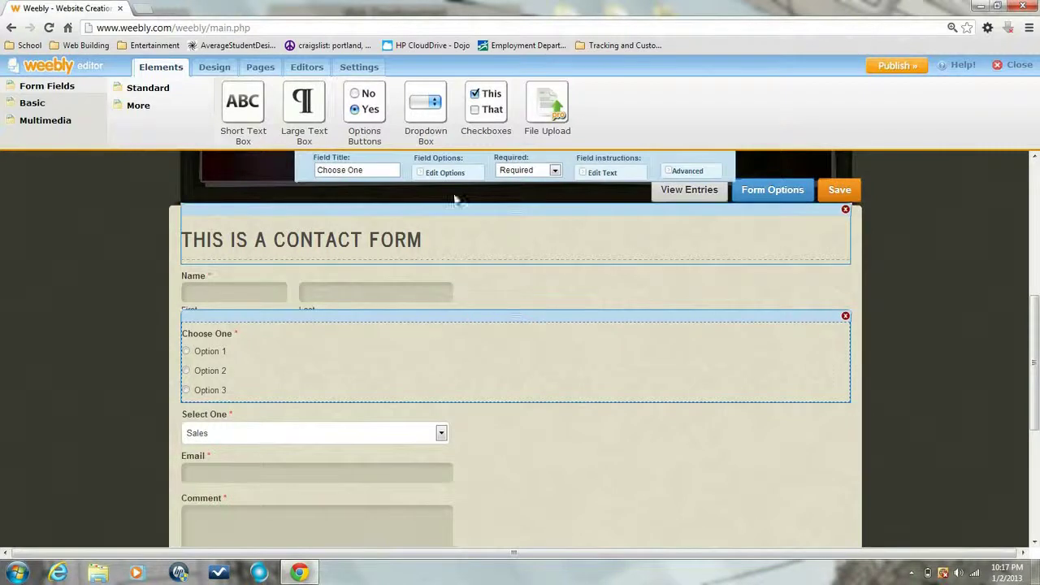
click(446, 173)
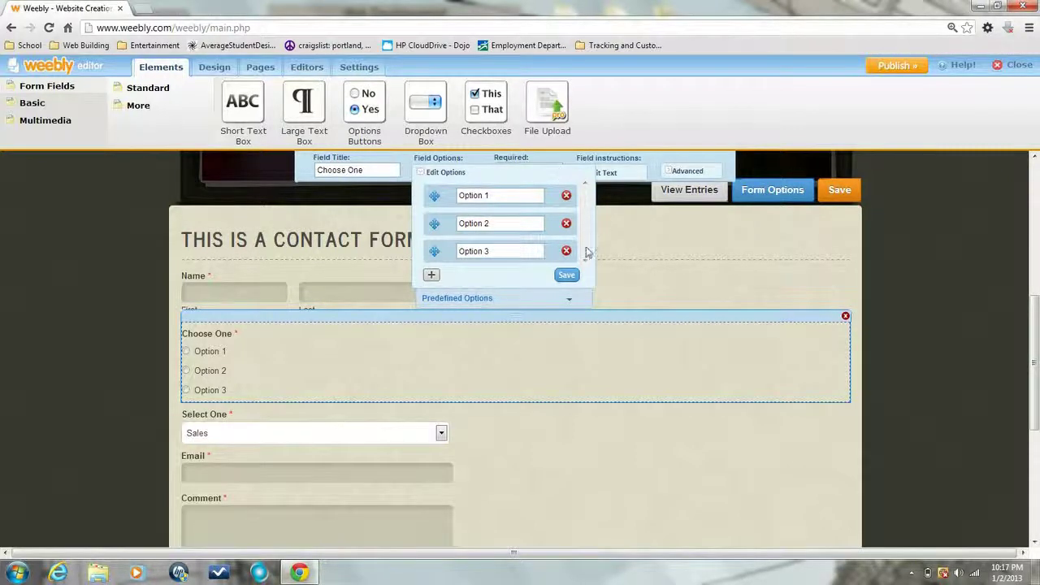
click(573, 274)
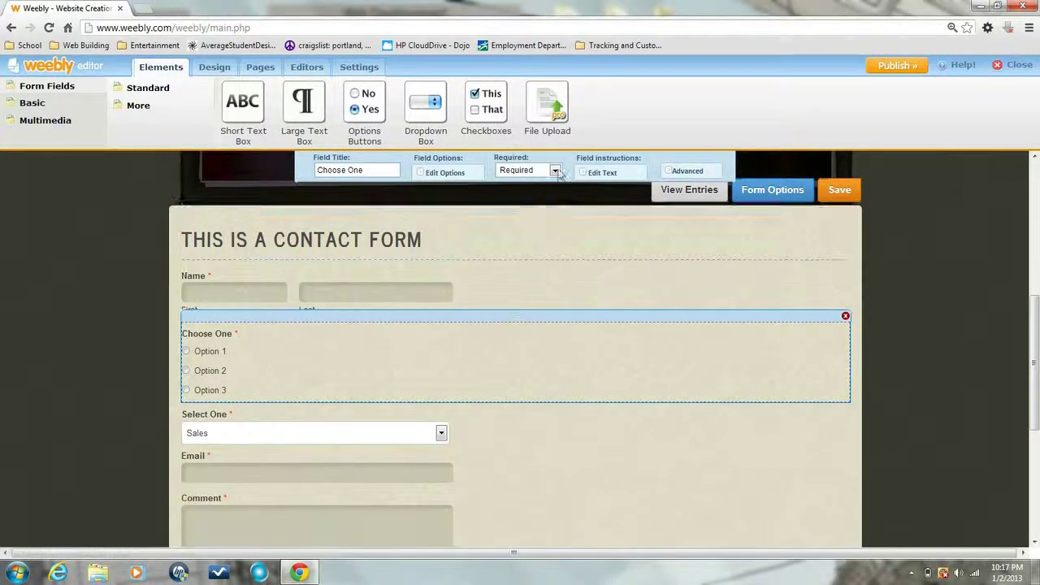
click(556, 171)
click(556, 186)
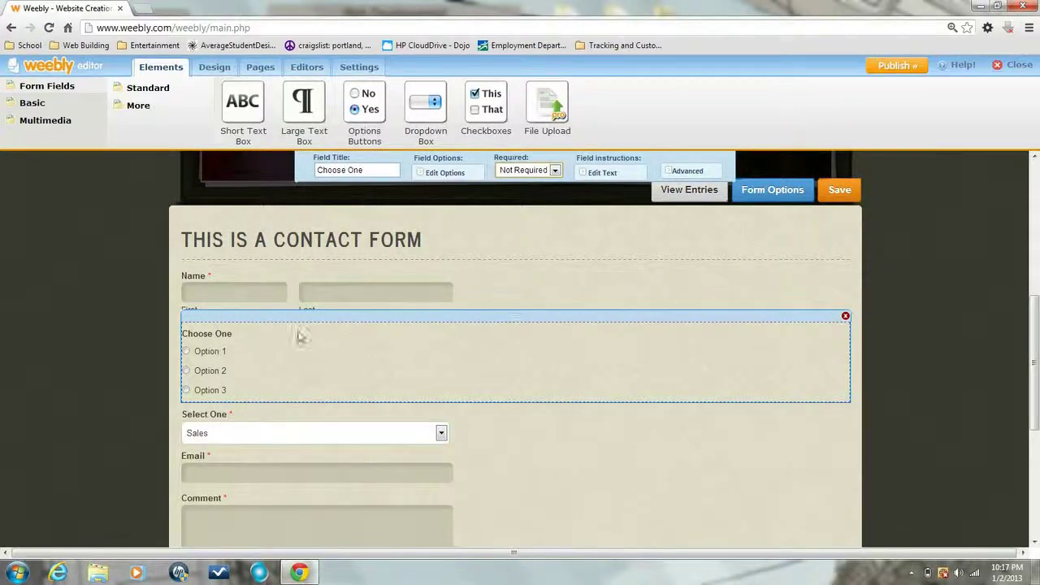
Give the Choose One field instructions describing it as Boolean, allowing only one option
click(601, 172)
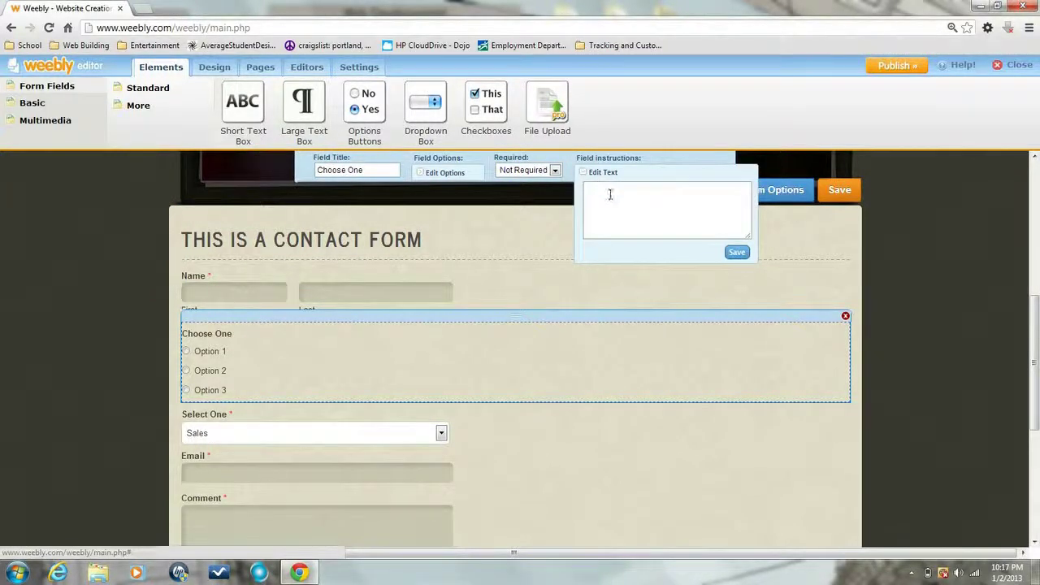
click(609, 193)
text(More Instructions. This F)
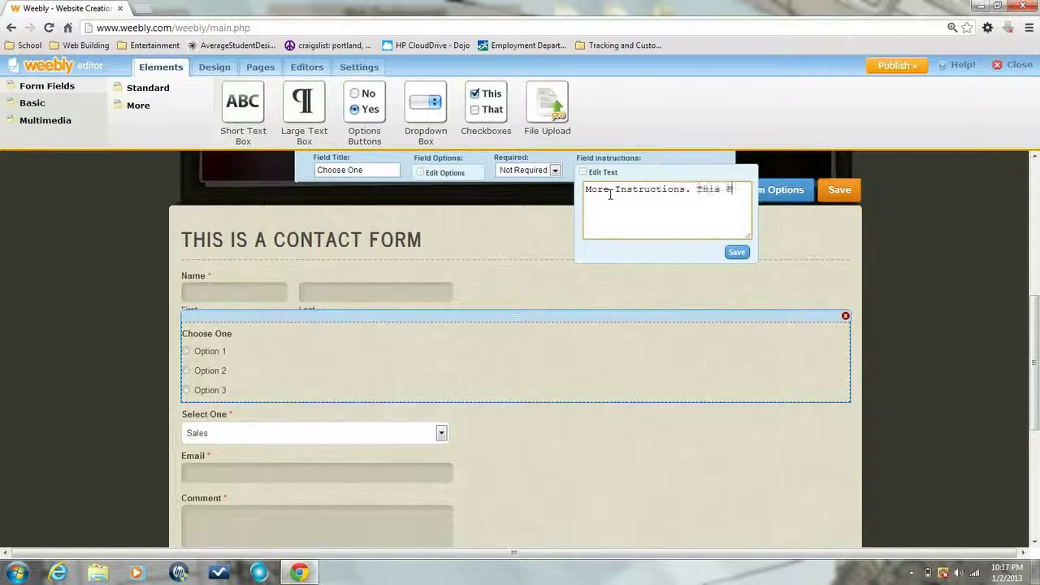
text(ield is Boolean... ()
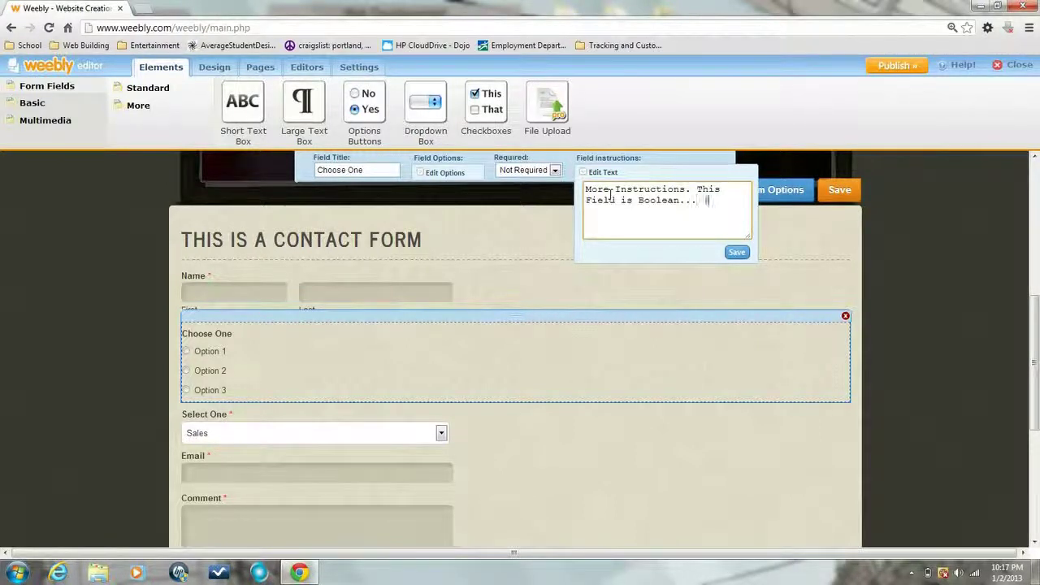
text(only 1 option can be shown at a time.)
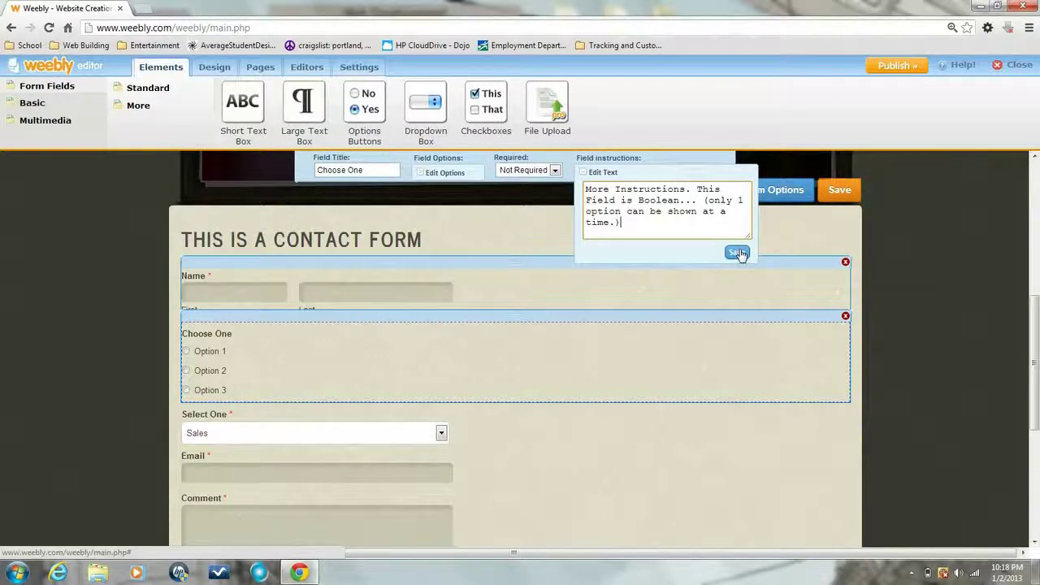
click(737, 252)
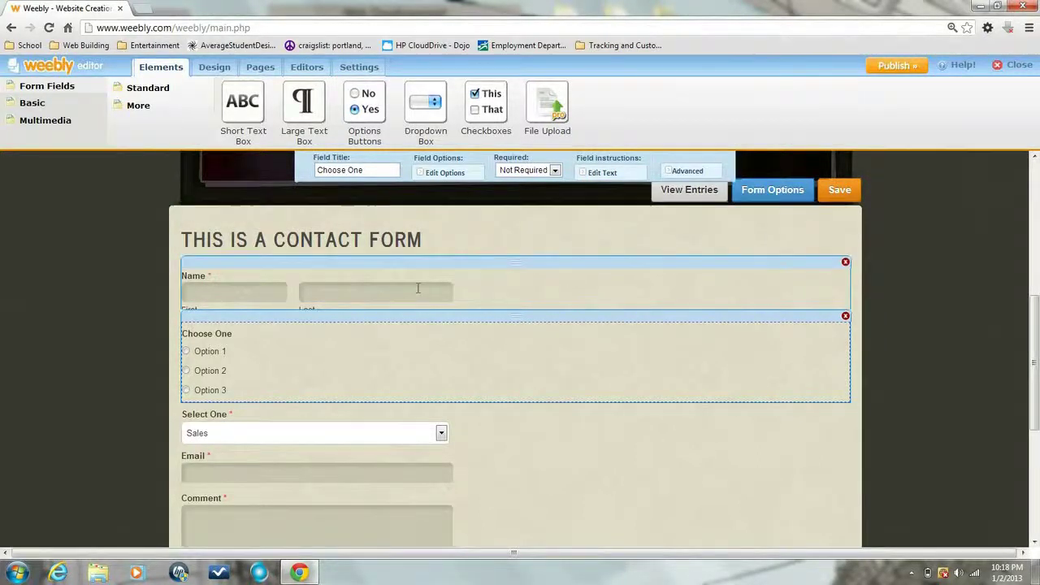
Try Choose One Options 2 and 3, reset to Option 1, and save the contact form
mouse_move(288, 367)
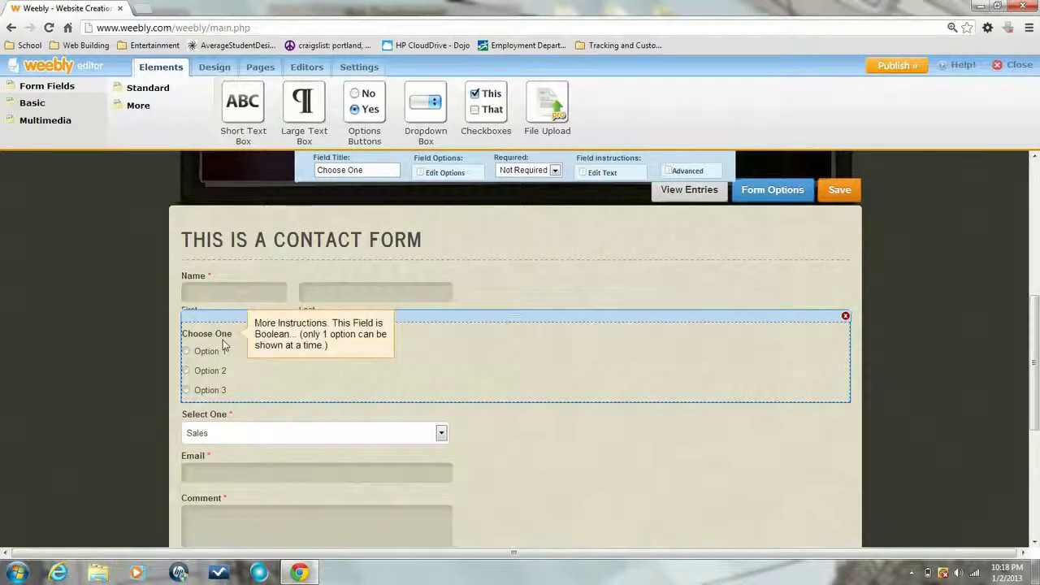
click(186, 371)
click(186, 390)
click(186, 351)
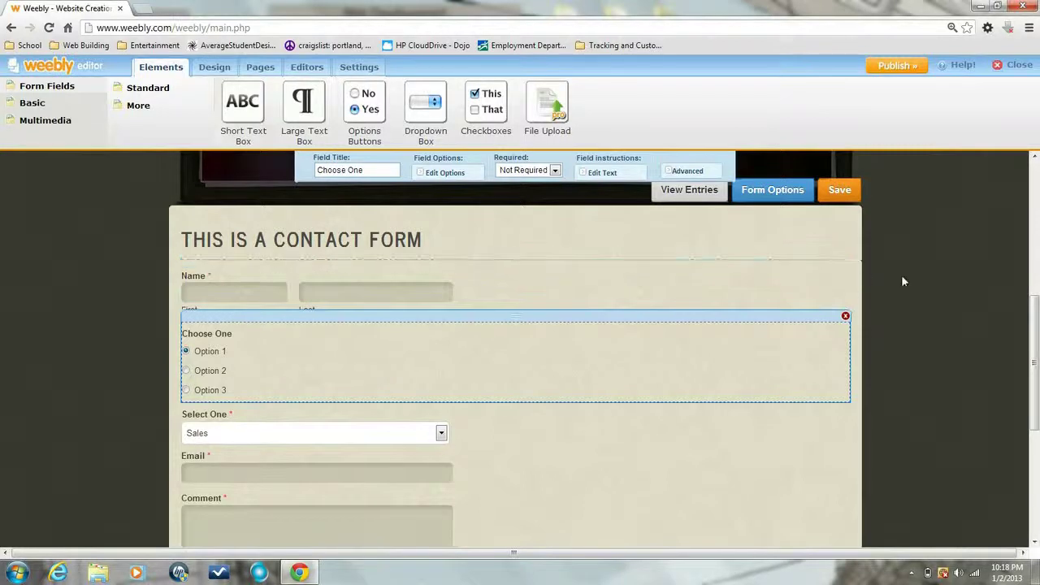
scroll(901, 275, down, 2)
scroll(902, 281, down, 1)
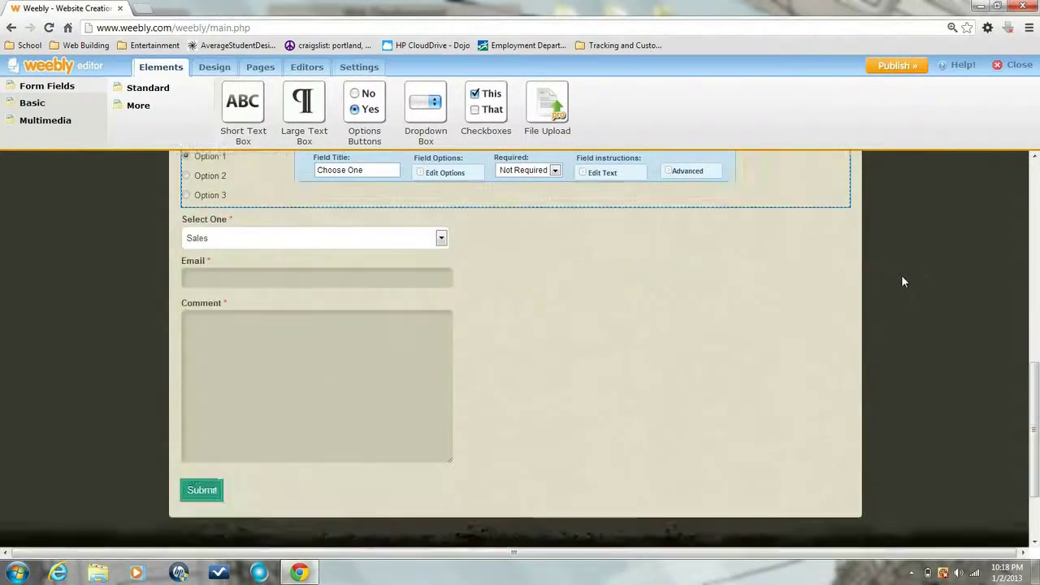
scroll(902, 281, up, 5)
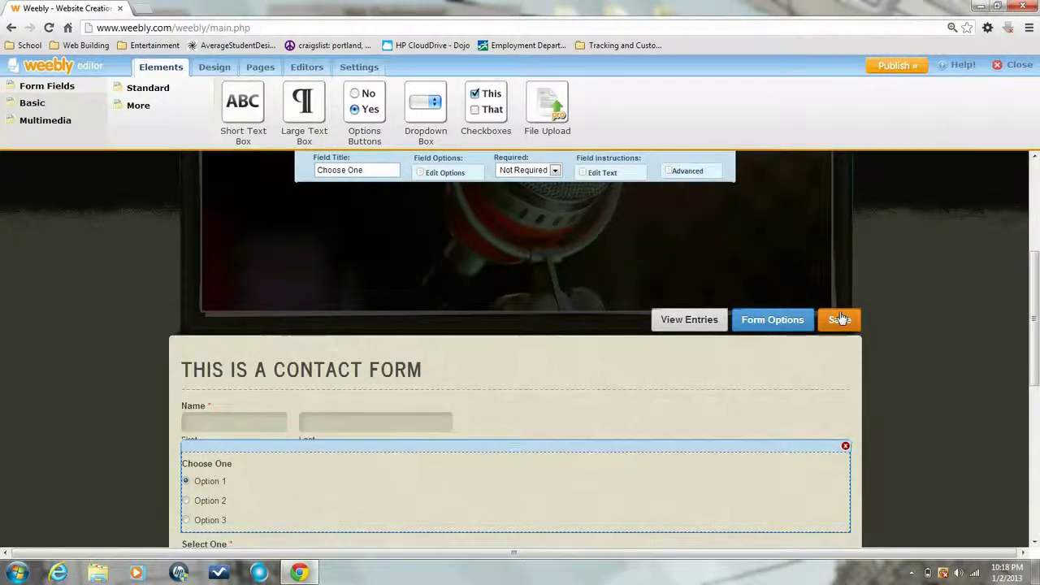
click(845, 319)
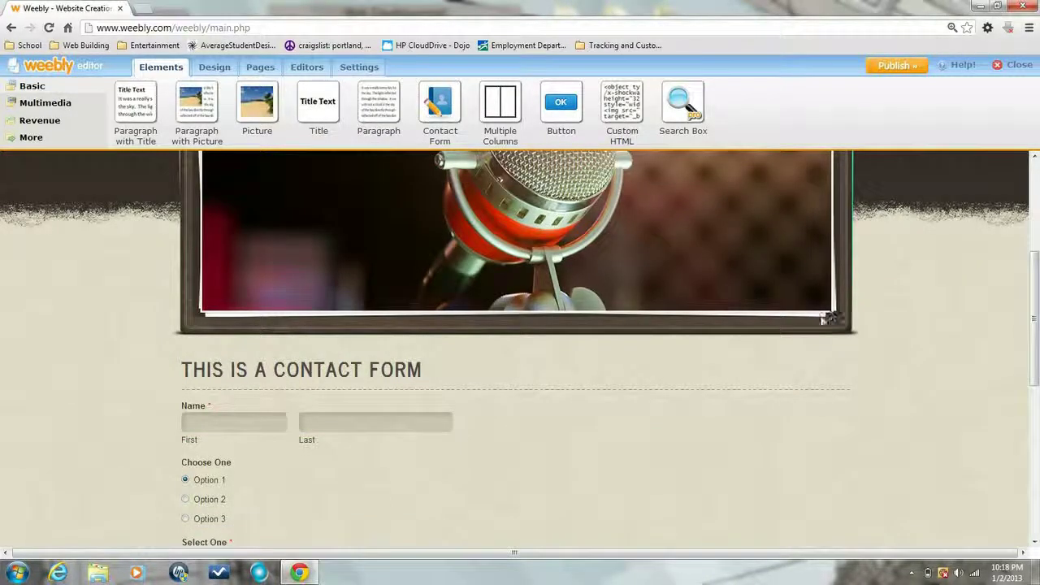
Place an RSVP Form asking 'Can you make it?' directly above the contact form
scroll(546, 305, down, 3)
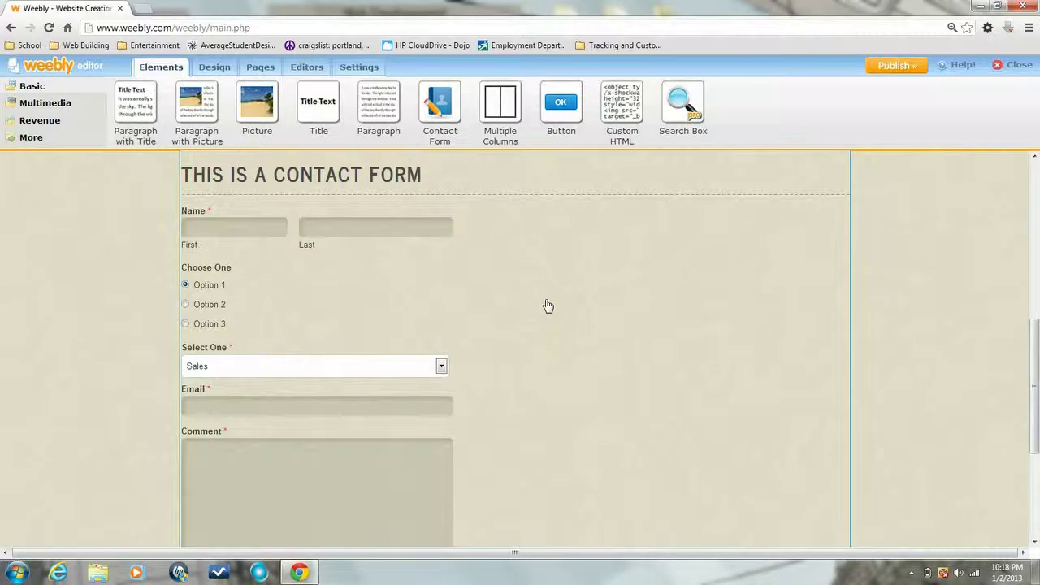
scroll(548, 305, up, 2)
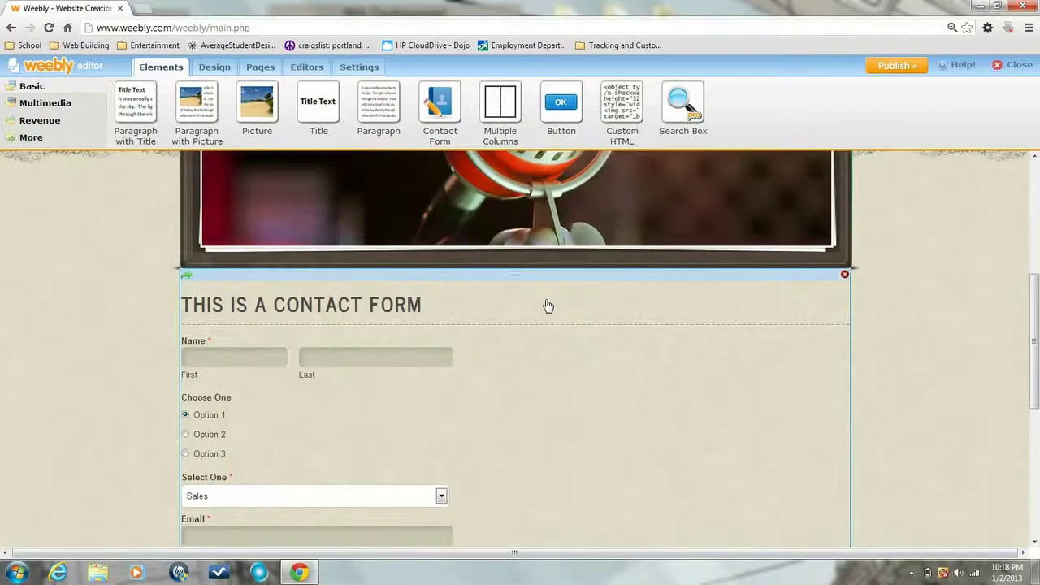
click(50, 139)
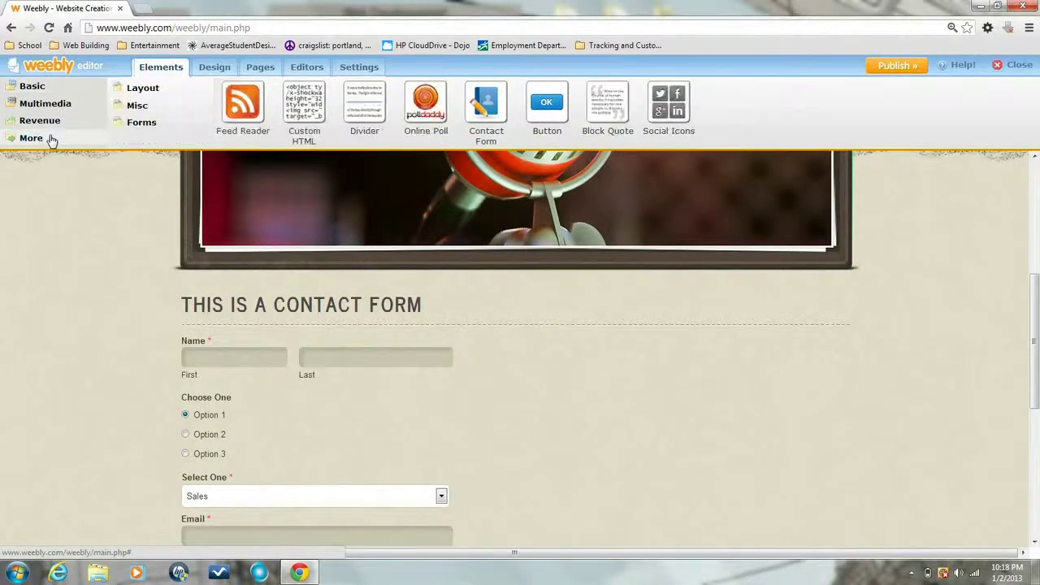
click(146, 126)
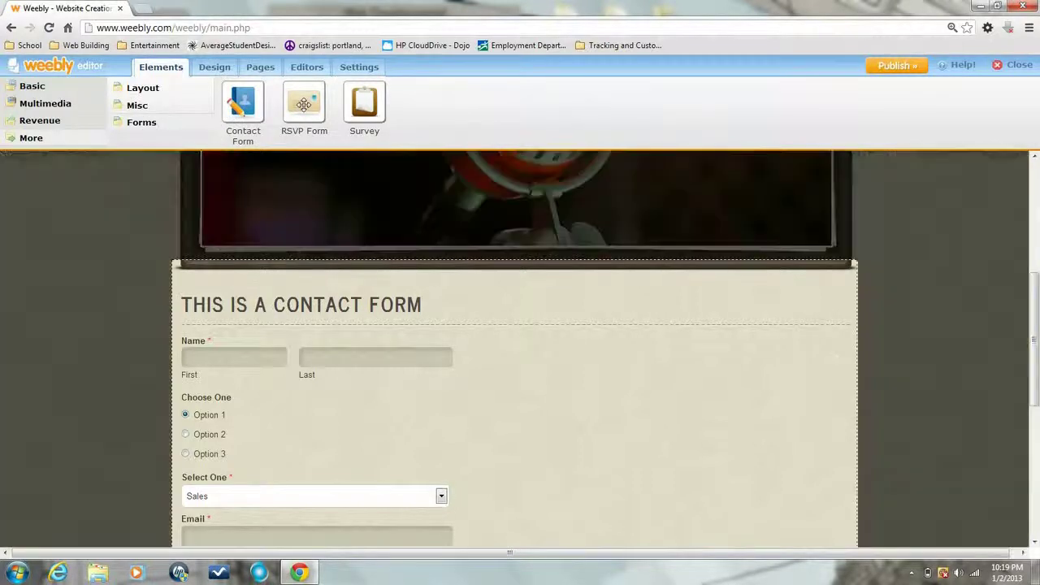
drag(304, 104, 318, 275)
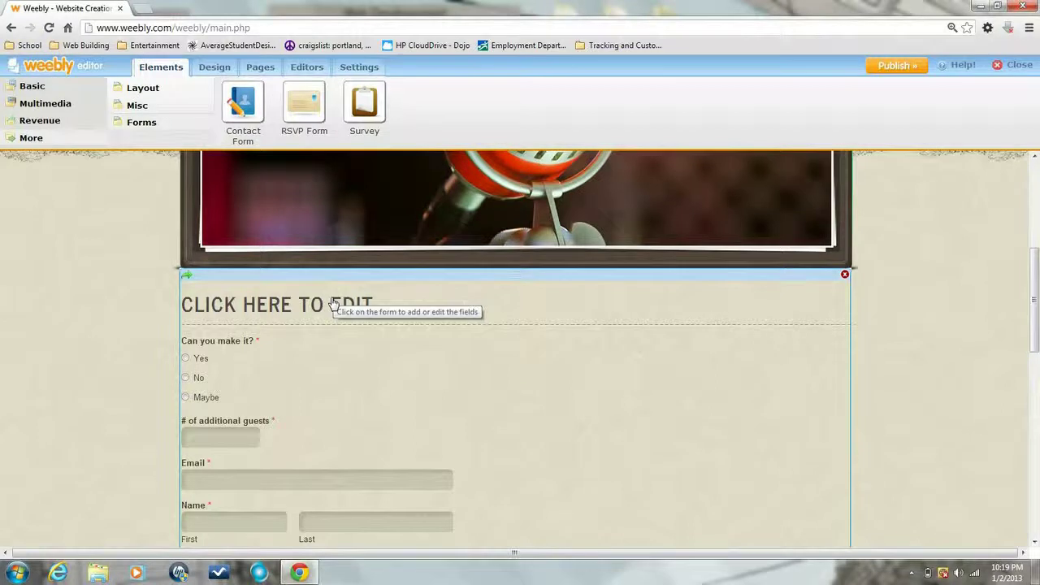
Retitle the new RSVP form 'THIS IS A GENERIC RSVP FORM'
click(333, 303)
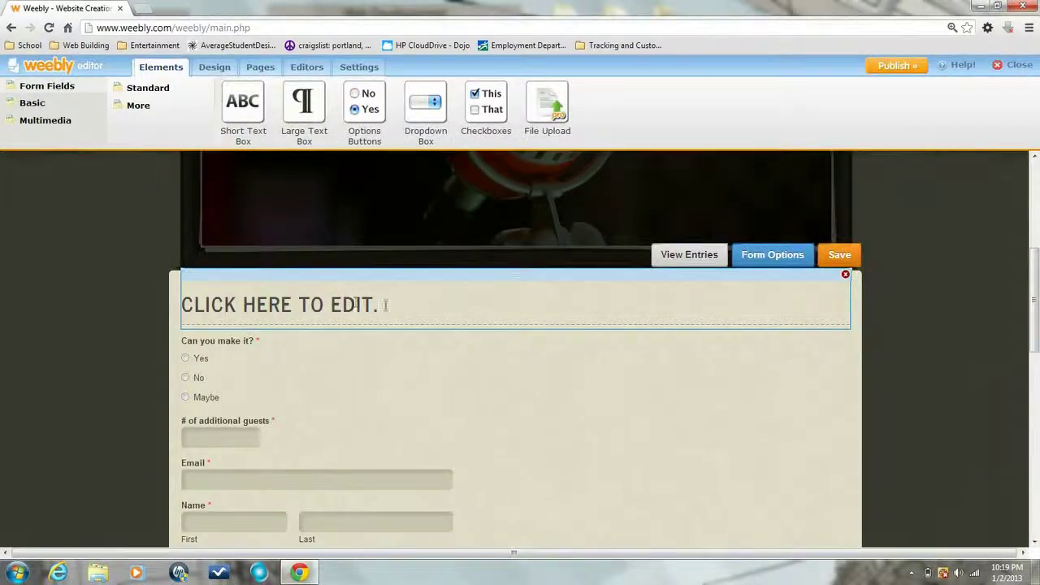
click(386, 304)
text(THIS IS A GENERIC R)
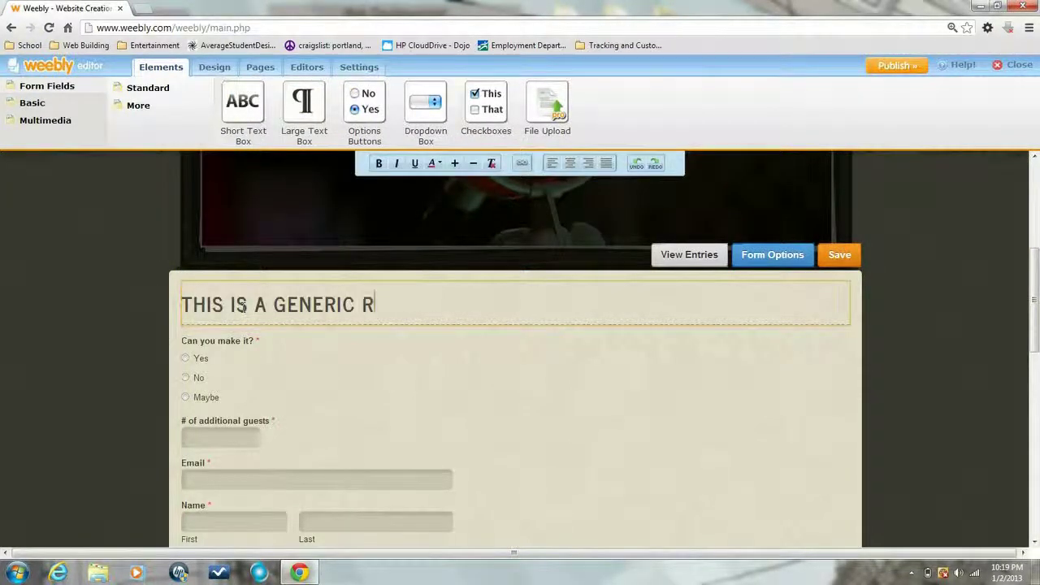
text(SVP FORM)
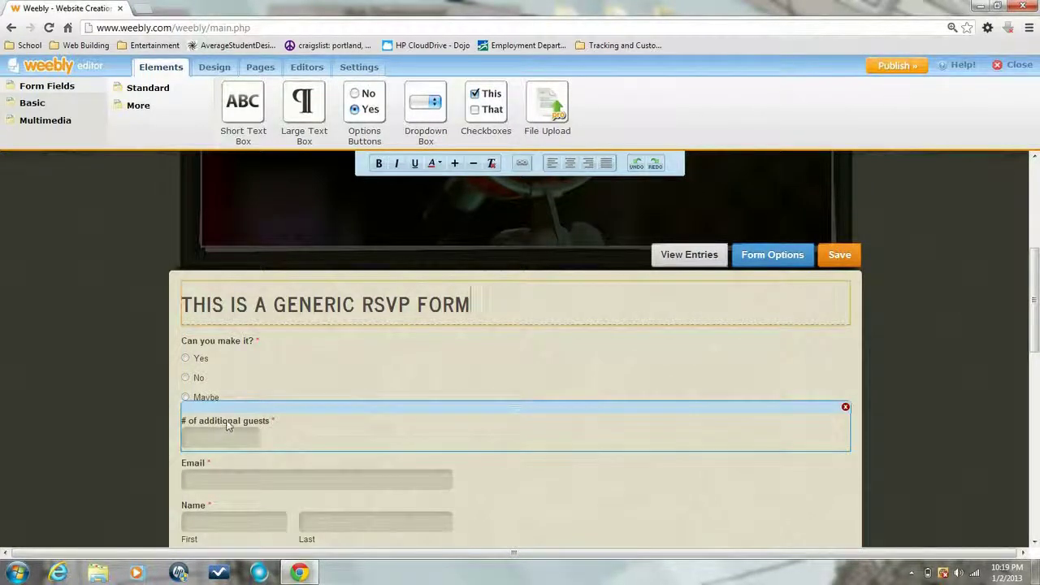
Delete the RSVP form's '# of additional guests' field
scroll(269, 434, down, 1)
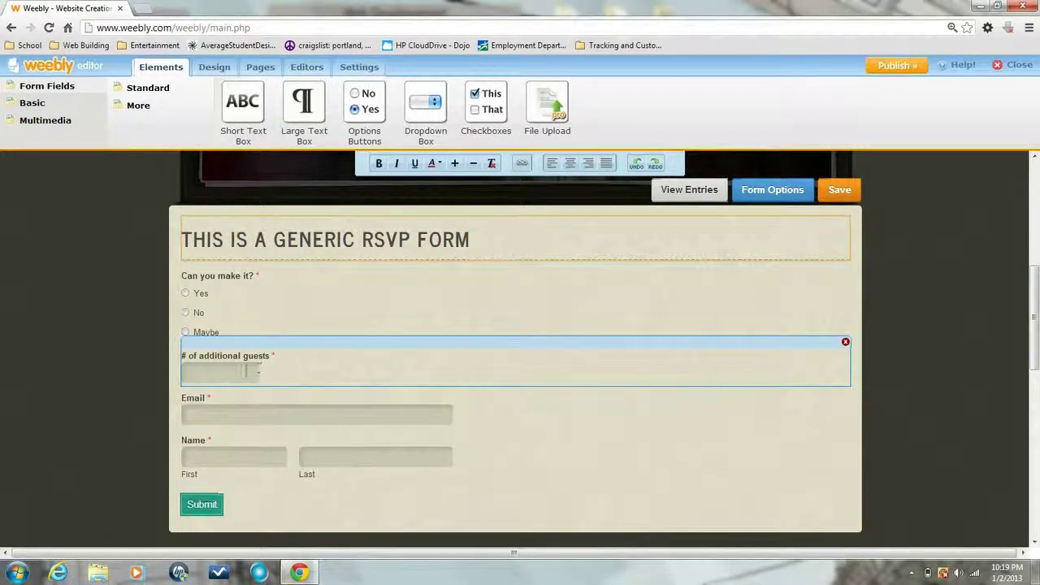
click(245, 371)
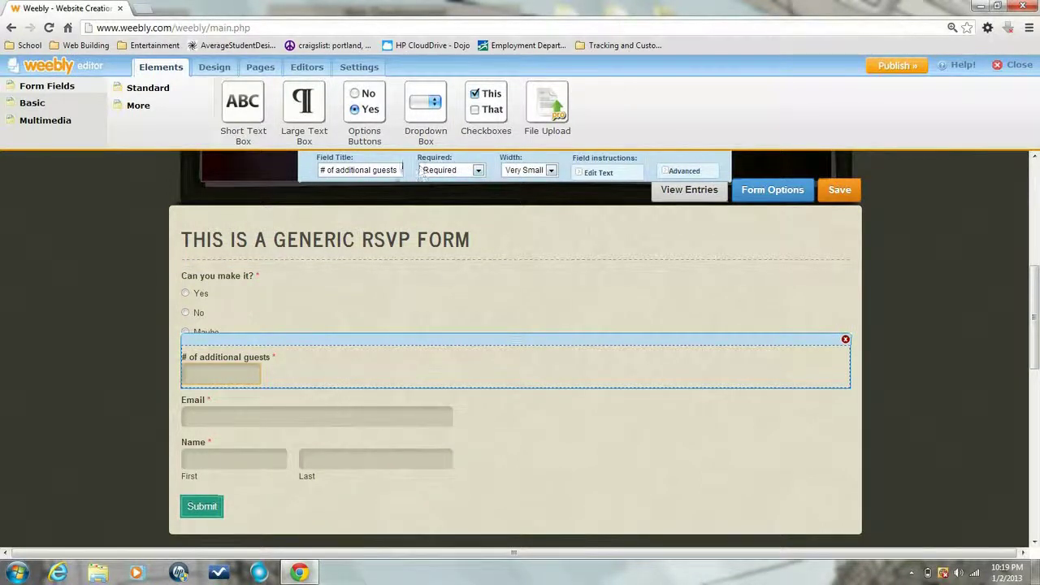
click(845, 339)
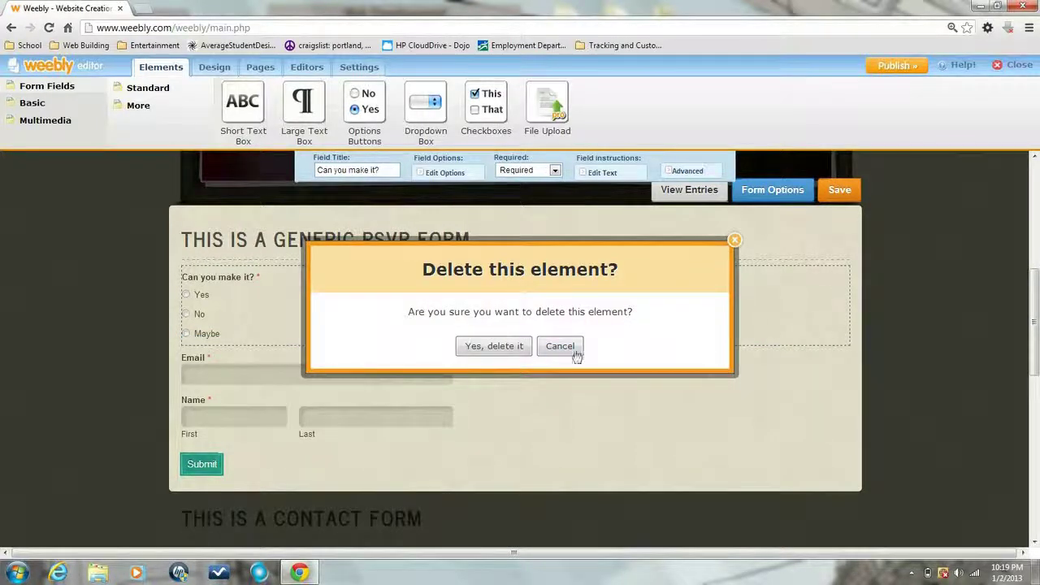
click(496, 348)
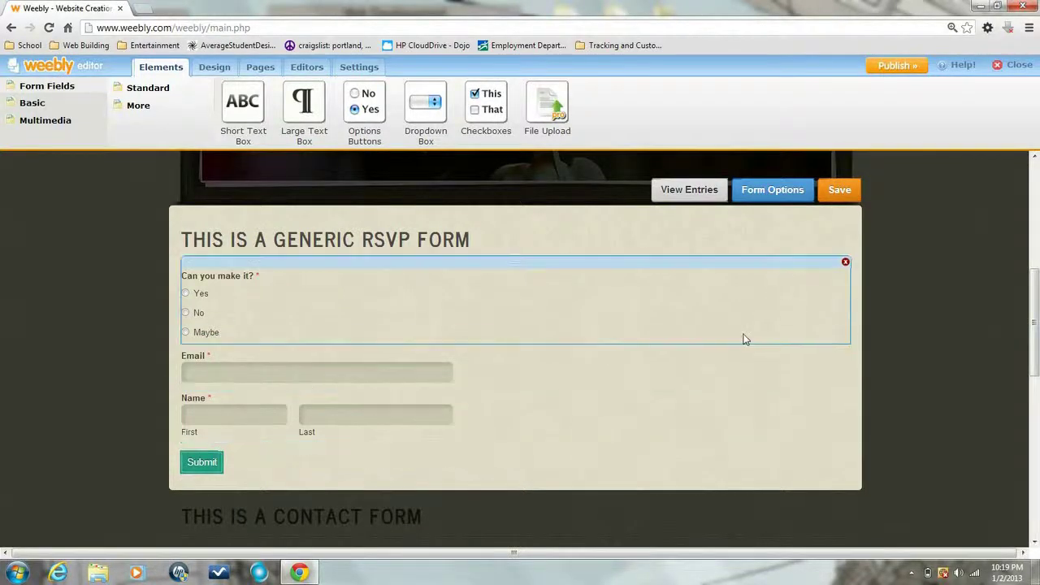
Keep the RSVP form's confirmation text as written, then save the form and close its editing
click(781, 195)
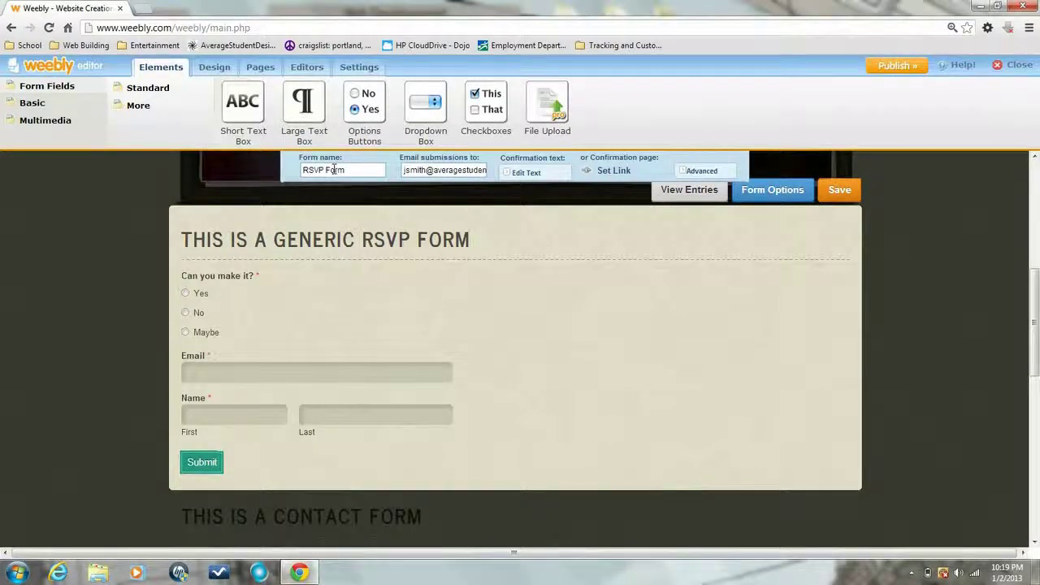
click(528, 173)
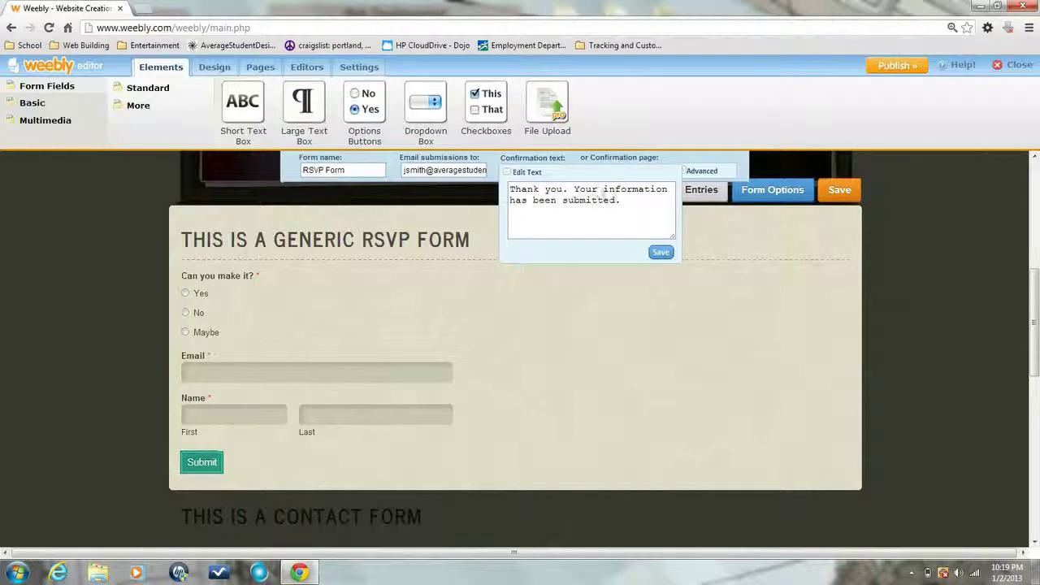
click(662, 252)
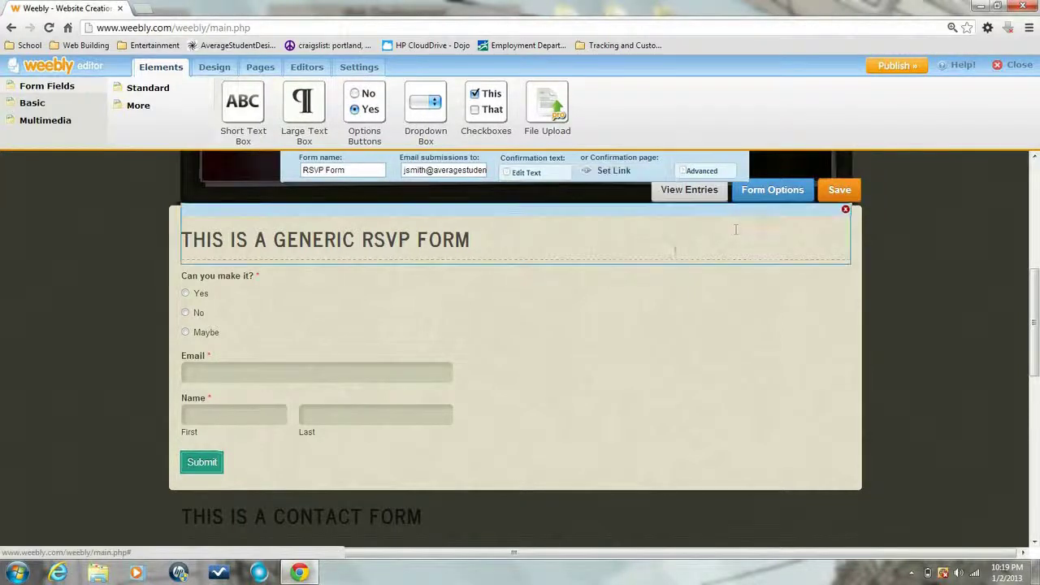
click(833, 191)
scroll(719, 264, up, 3)
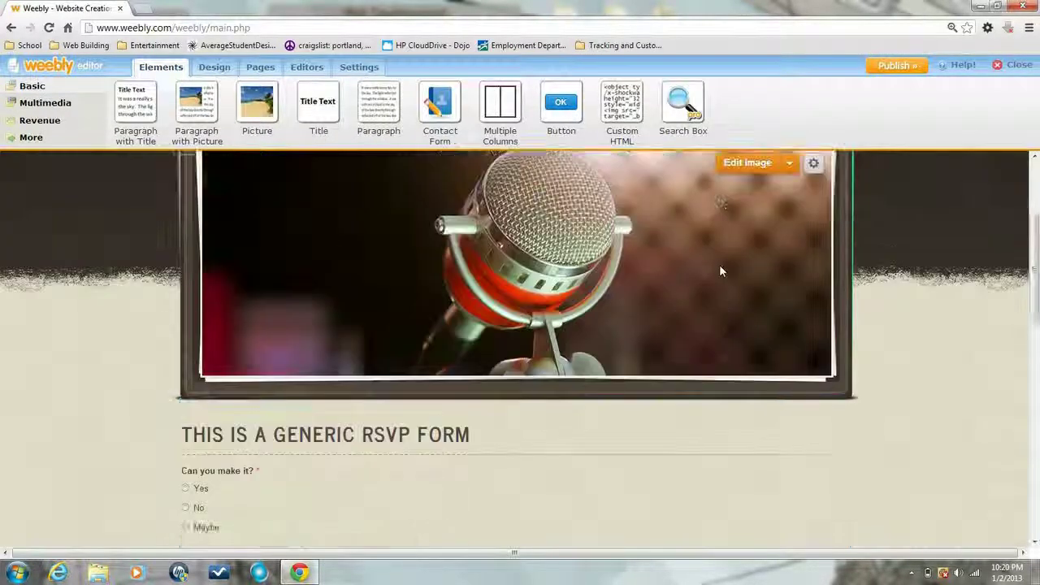
Publish the site and open the live Home page from the Website Published link
click(885, 70)
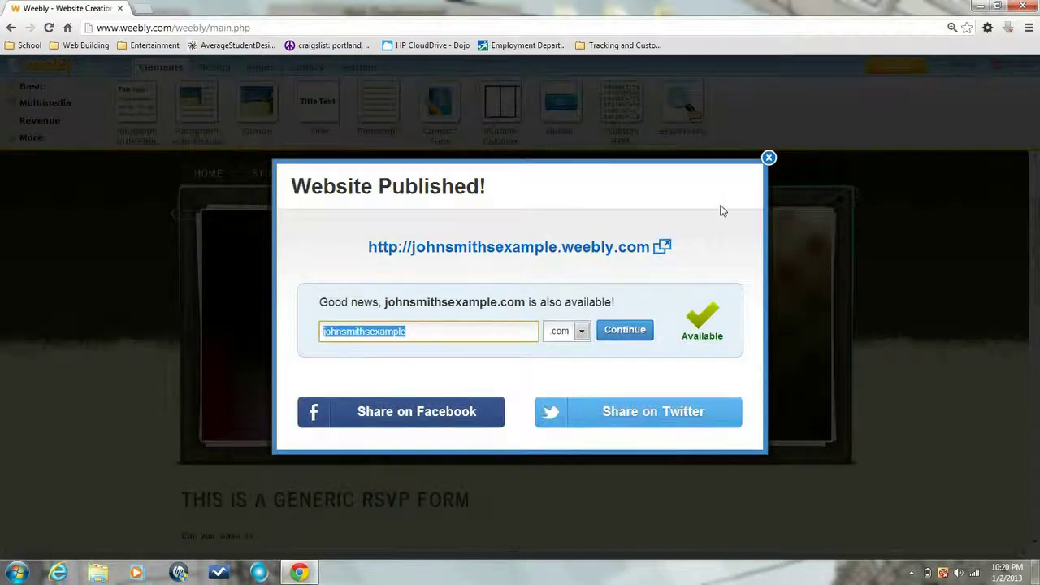
click(491, 250)
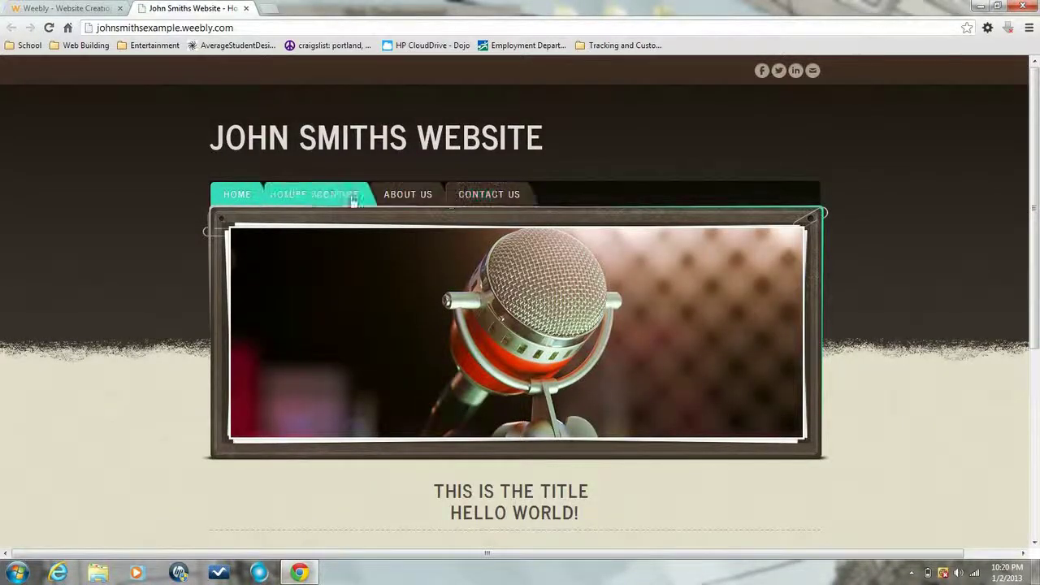
Go to the live Contact Us page and scroll to the generic RSVP form
click(479, 200)
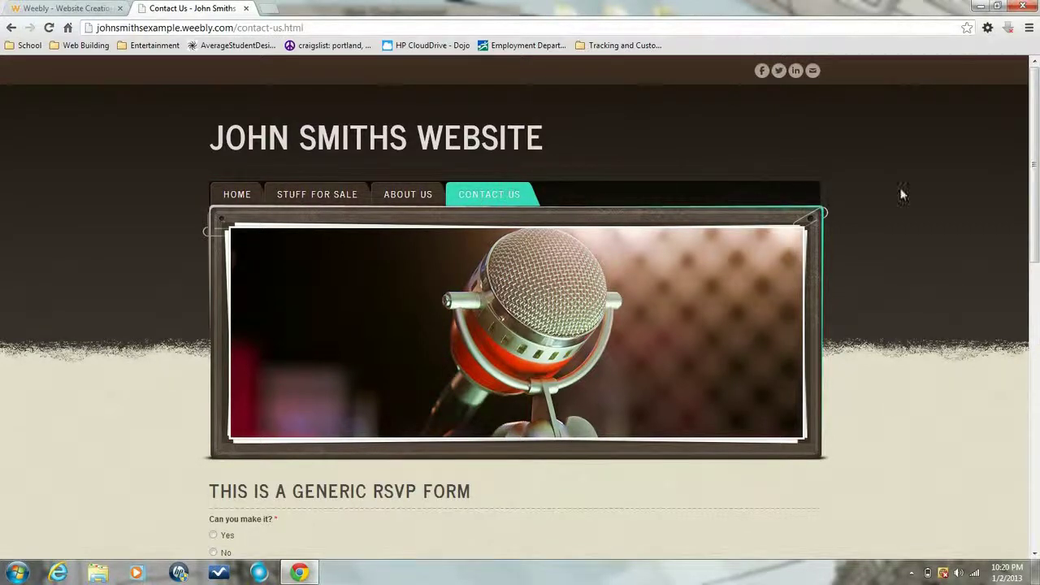
drag(1034, 170, 1033, 171)
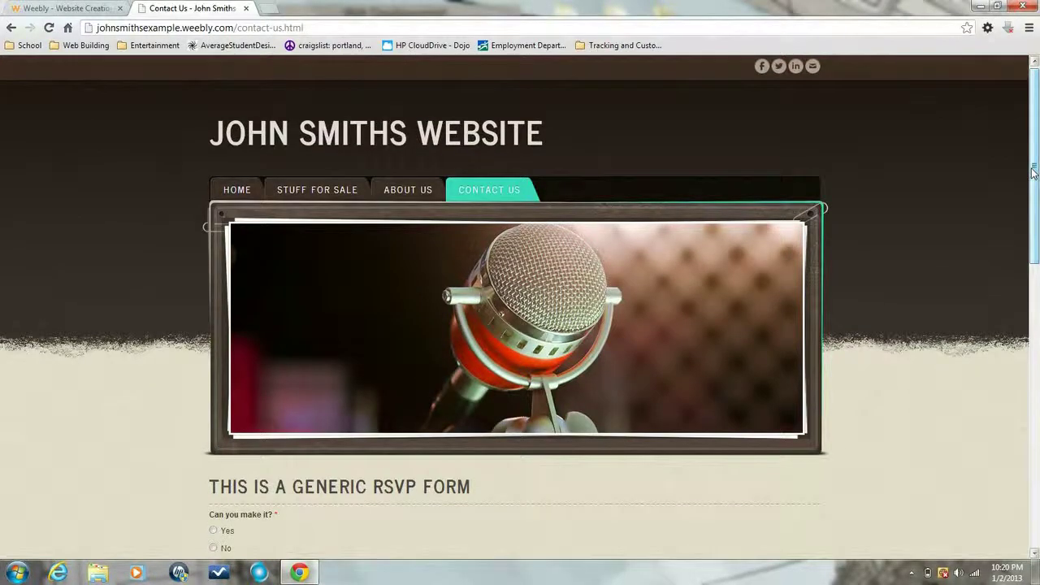